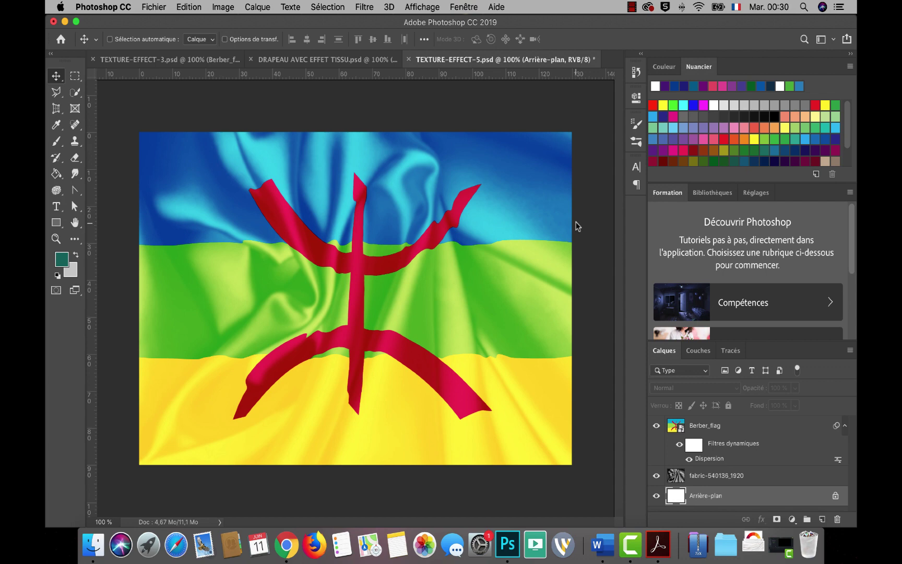
# - Hide and re-show the Berber_flag layer to inspect the fabric on its own
pyautogui.keyDown('super'); pyautogui.click(342, 360); pyautogui.keyUp('super')
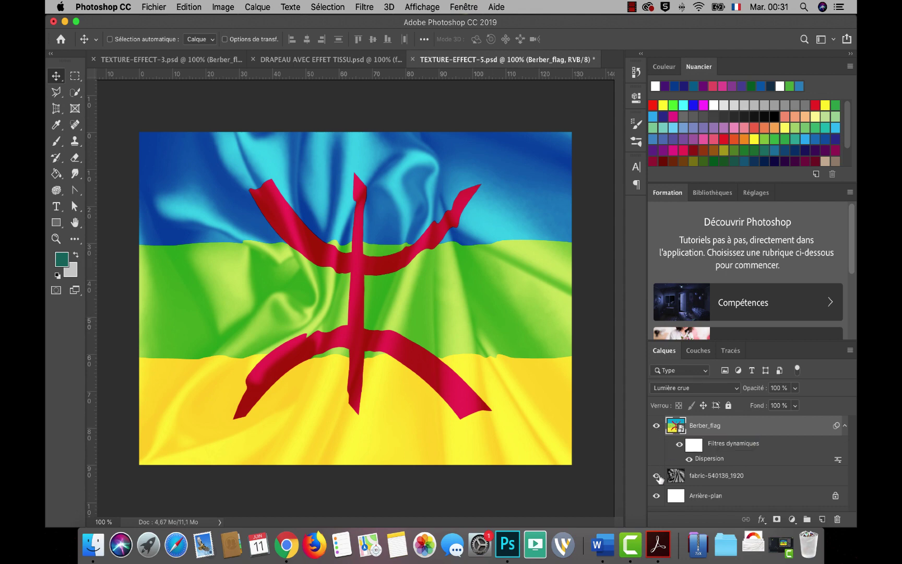
pyautogui.press('super+comma')
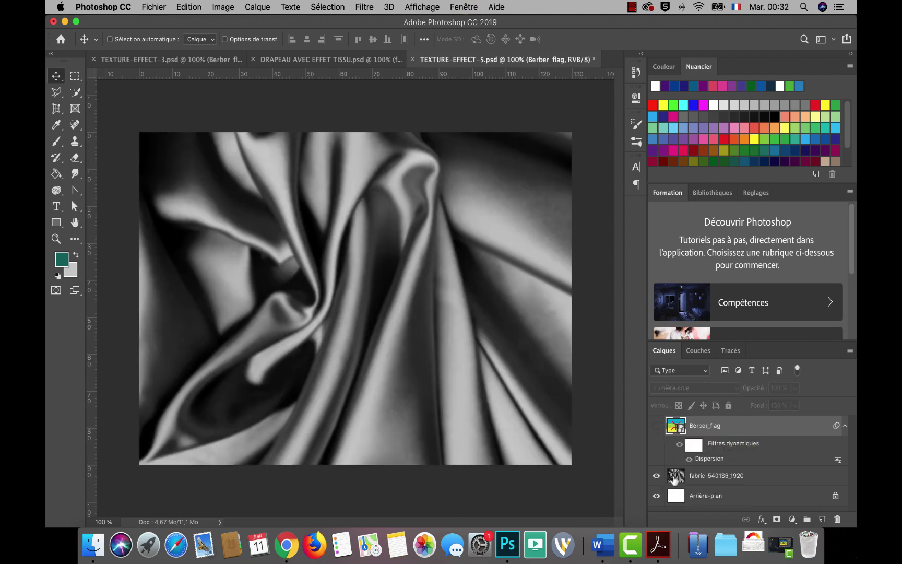
pyautogui.click(669, 480)
pyautogui.click(657, 426)
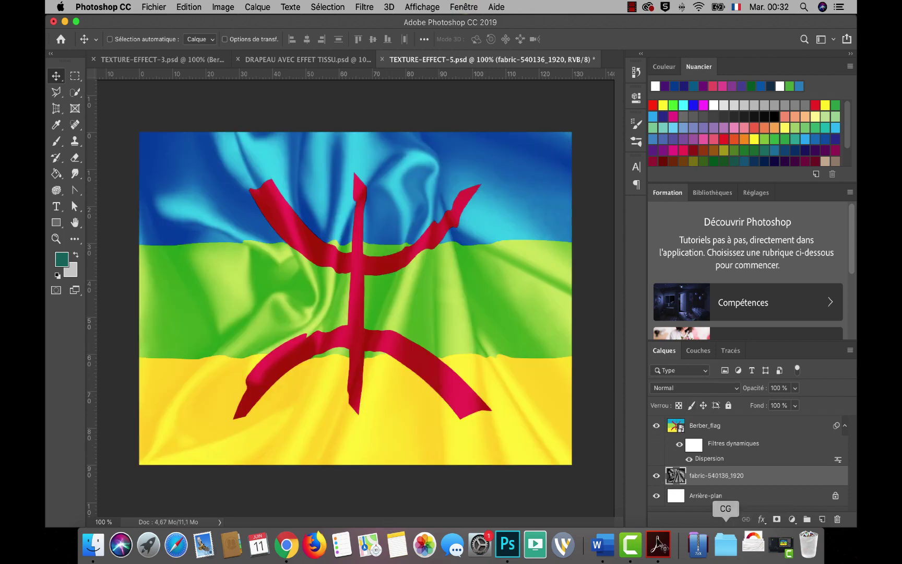
# - Create a new document from the Paysage 13 x 9 cm photo preset at 300 ppi
pyautogui.click(151, 7)
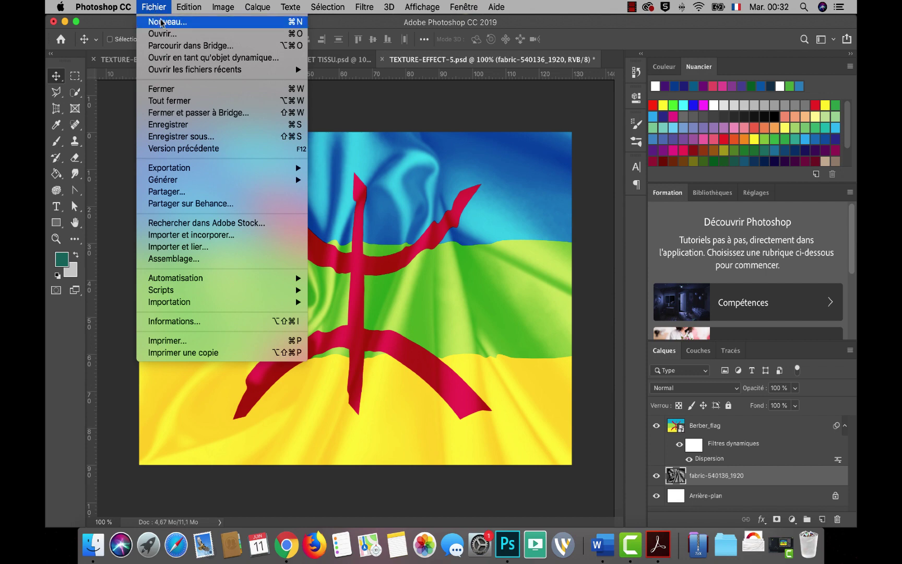
pyautogui.click(458, 114)
pyautogui.press('super+n')
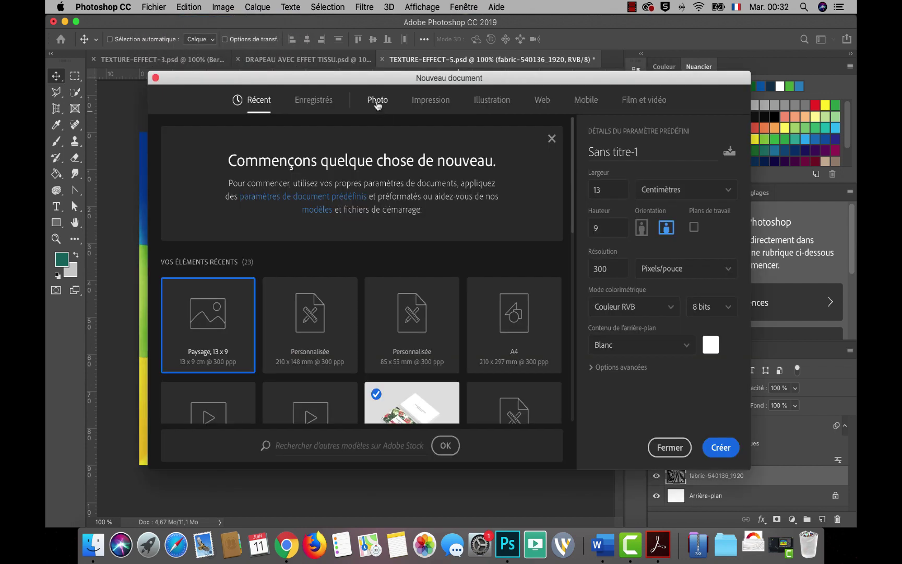
pyautogui.click(377, 100)
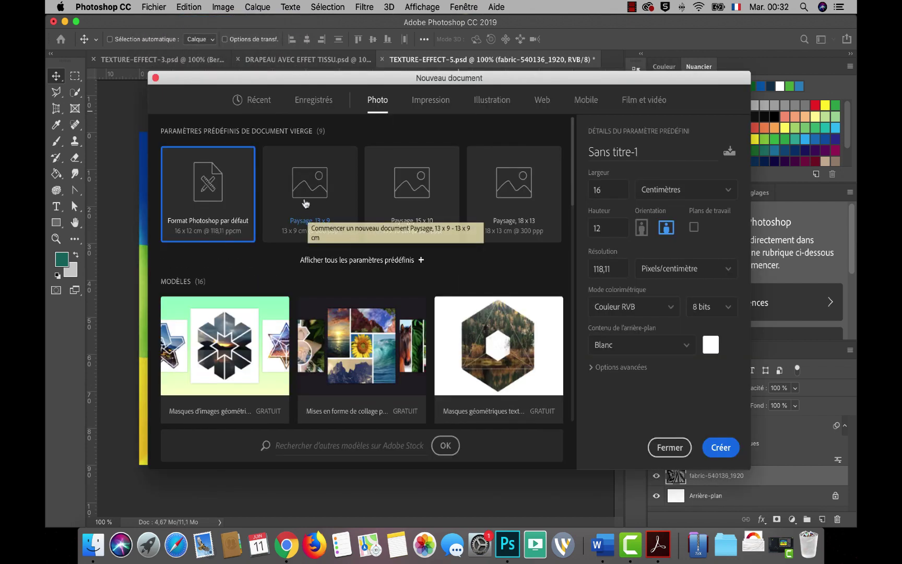
pyautogui.click(304, 218)
pyautogui.click(733, 450)
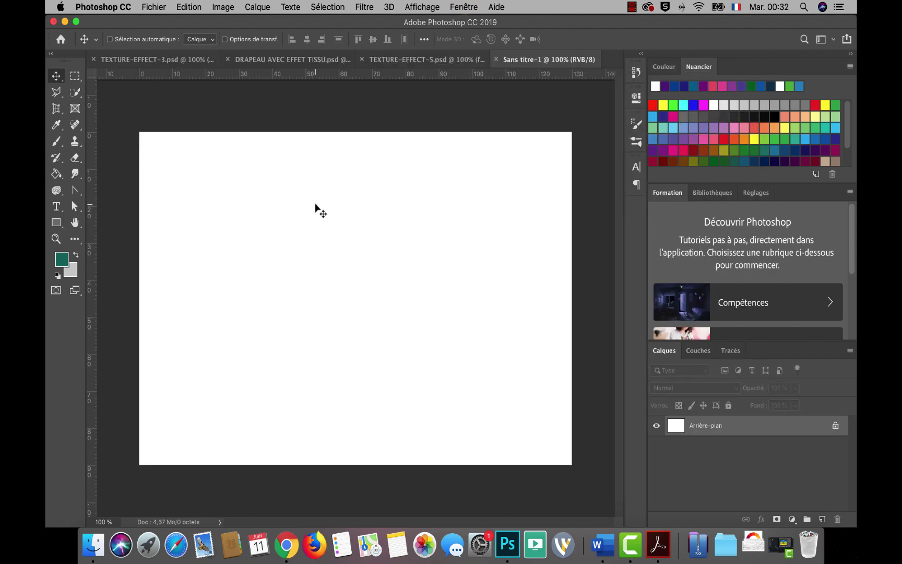
# - Browse the Pixabay satin results and open the gold silk fabric photo's page
pyautogui.click(286, 545)
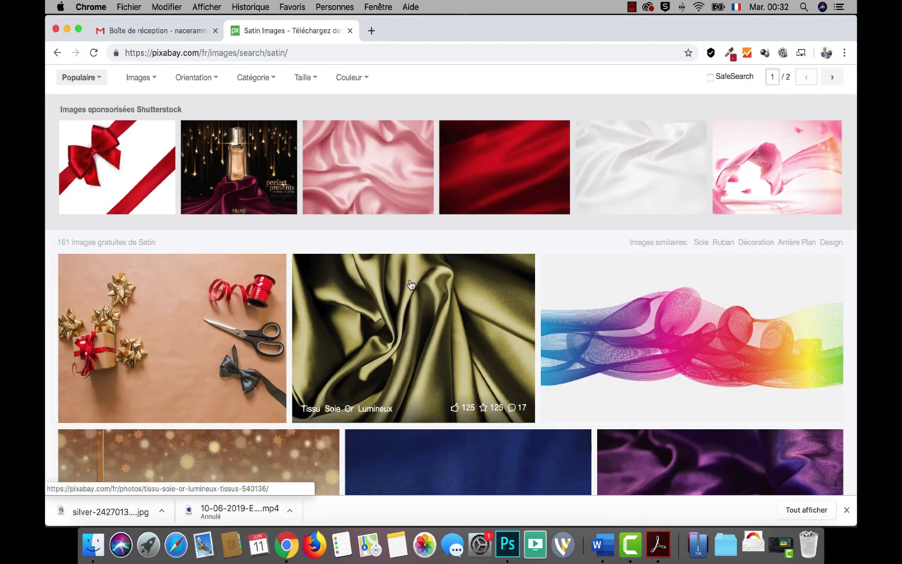
pyautogui.scroll(-1, 429, 316)
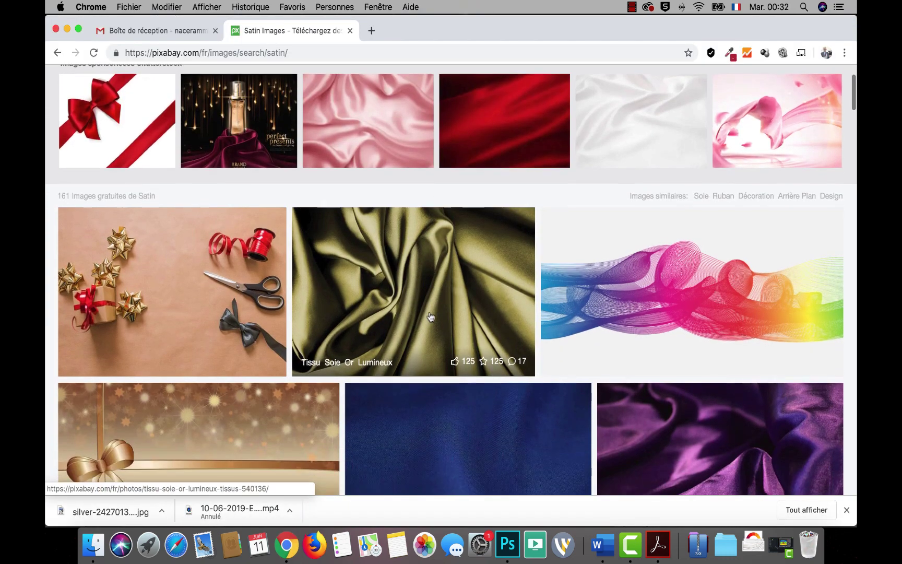
pyautogui.scroll(3, 430, 316)
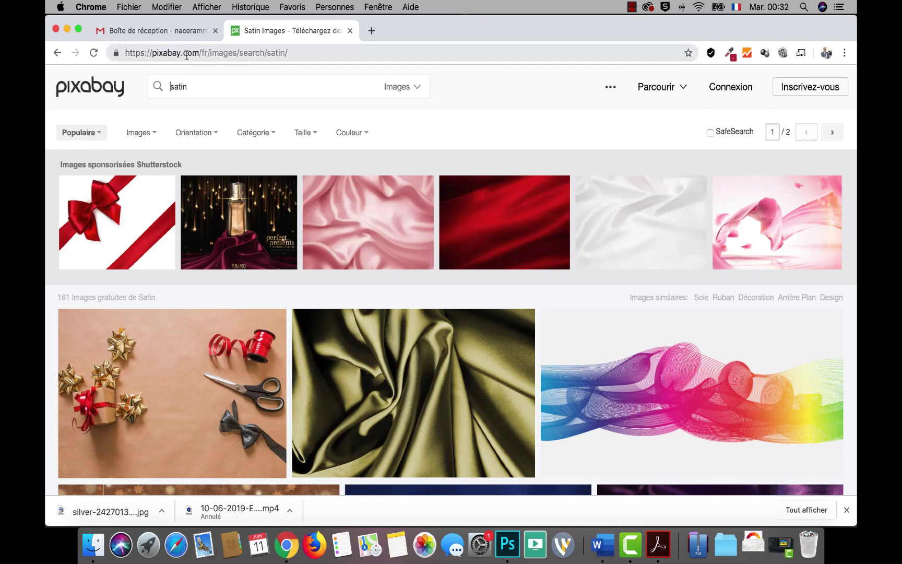
pyautogui.moveTo(189, 87); pyautogui.dragTo(170, 88)
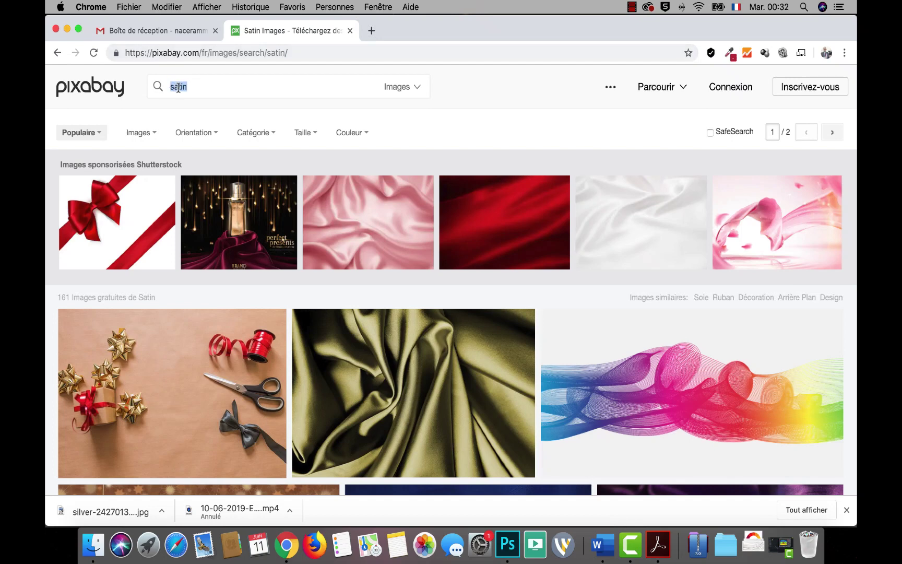
pyautogui.click(178, 88)
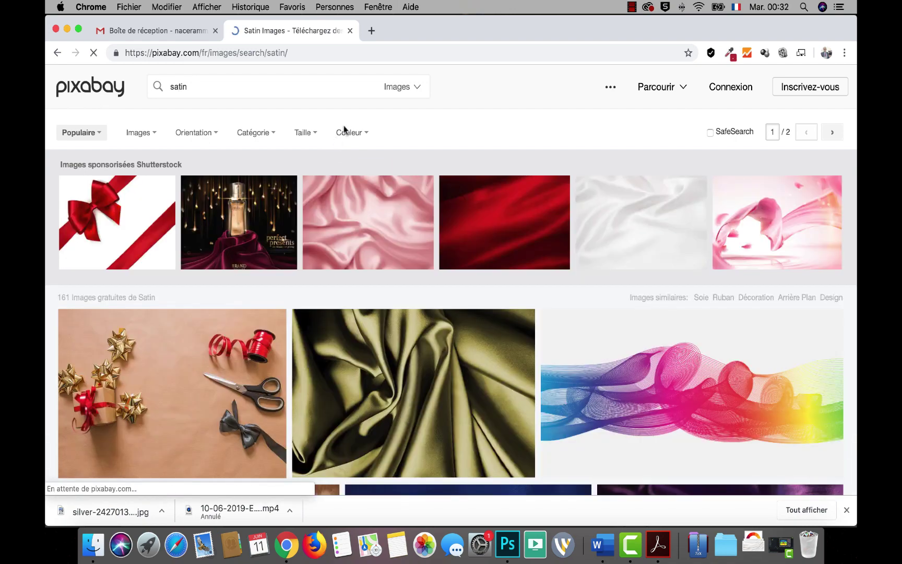
pyautogui.scroll(-5, 412, 240)
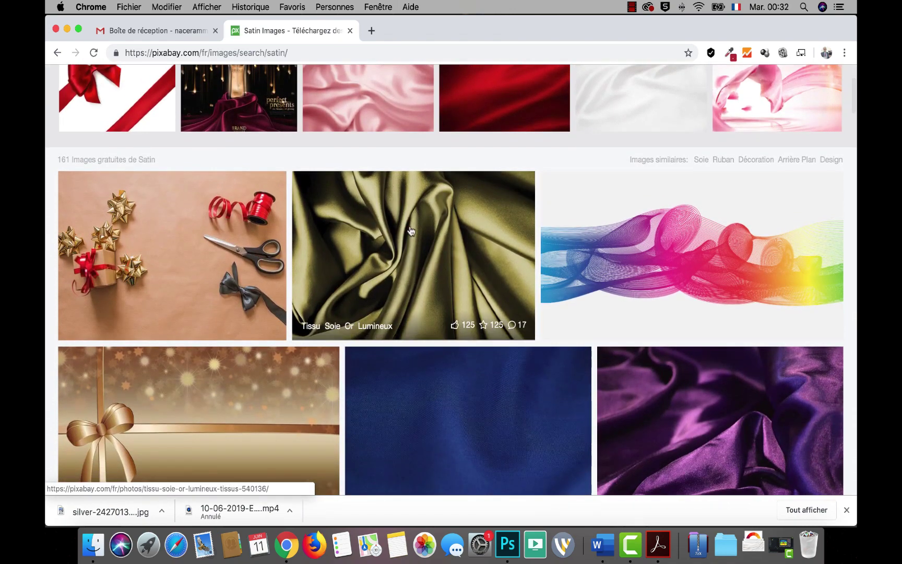
pyautogui.click(395, 241)
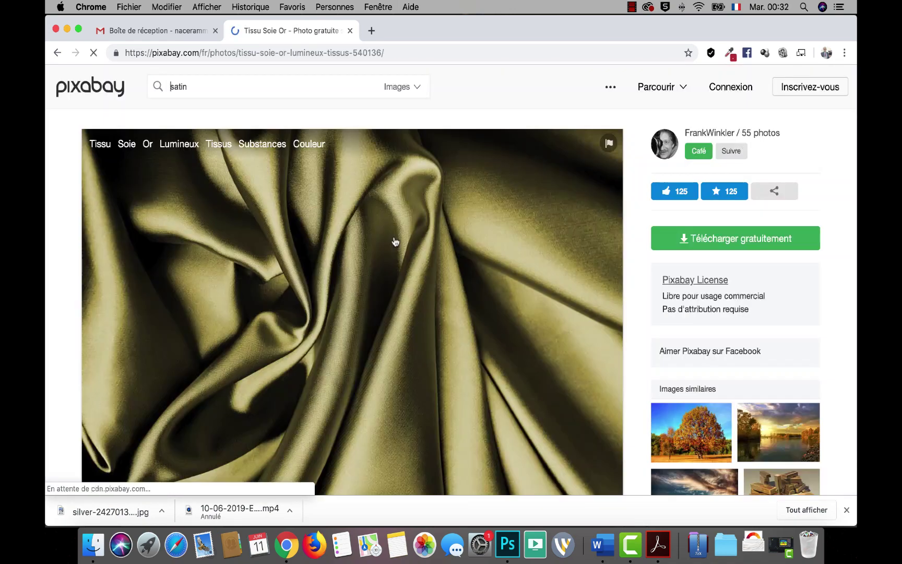
# - Download the photo as a 1920×1200 JPG, passing the reCAPTCHA, and return to Photoshop
pyautogui.click(719, 237)
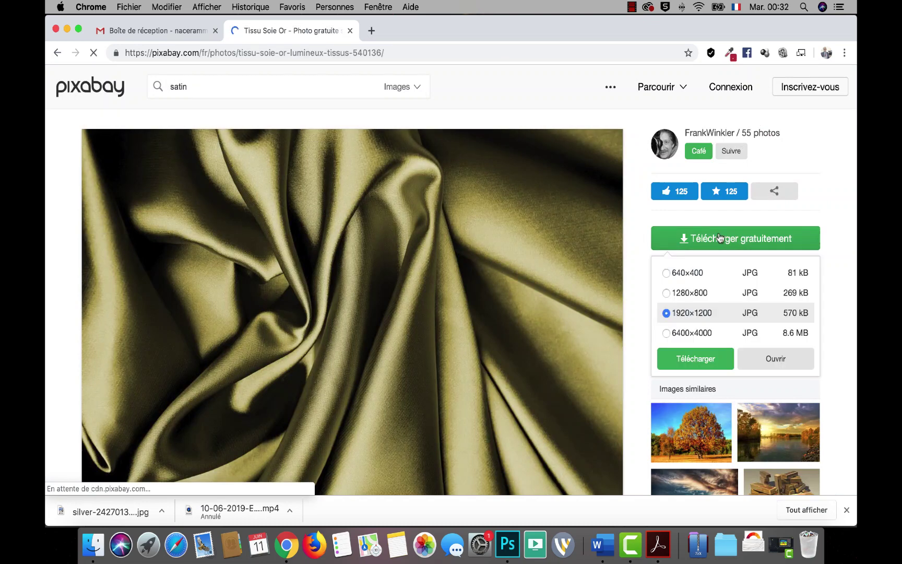
pyautogui.click(696, 360)
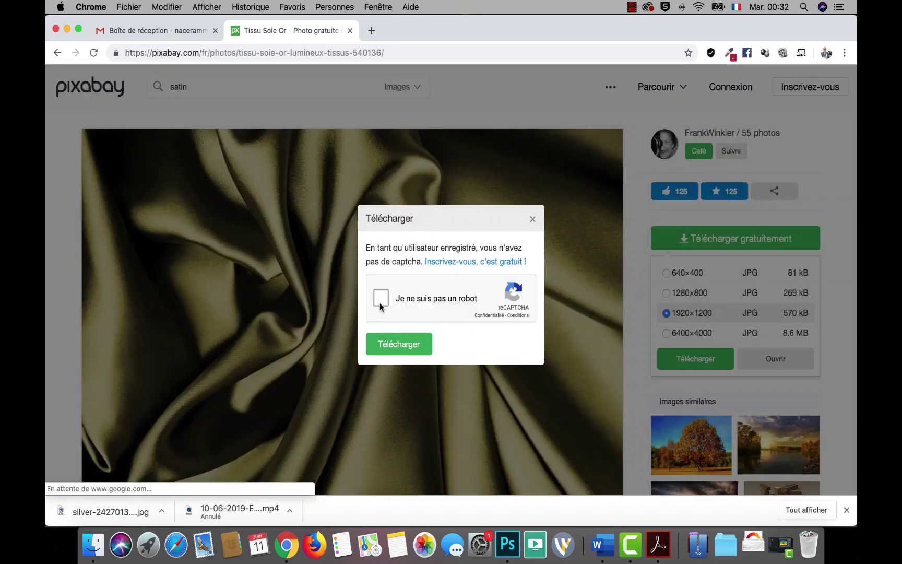
pyautogui.click(381, 298)
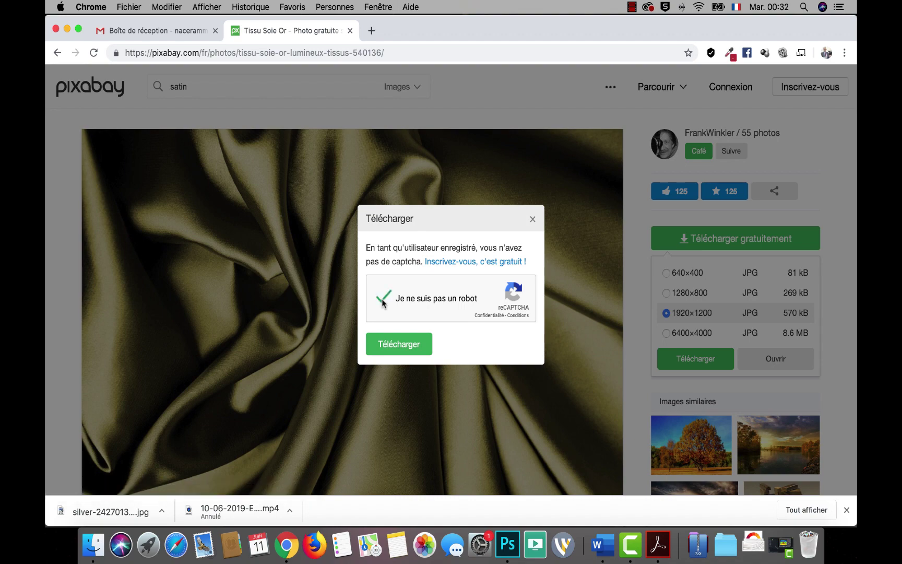
pyautogui.click(391, 345)
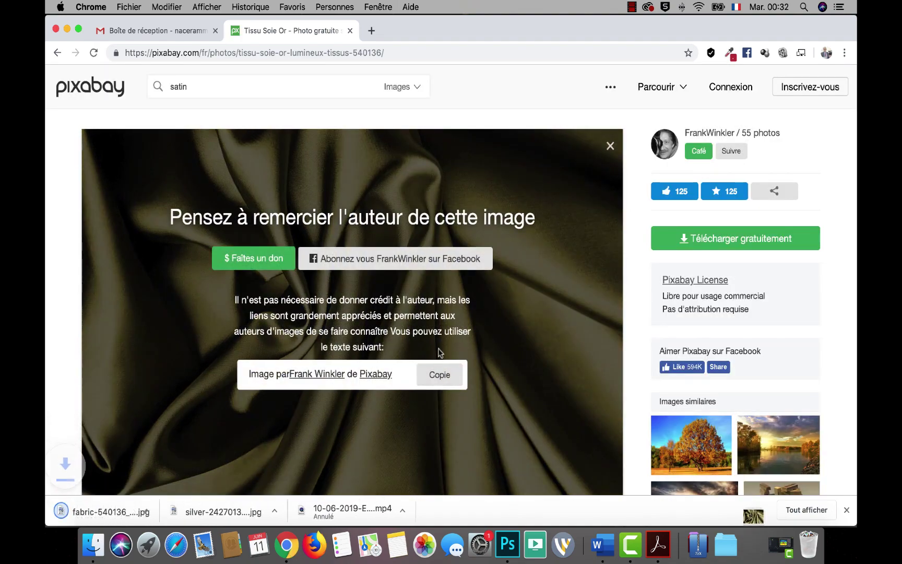
pyautogui.click(507, 544)
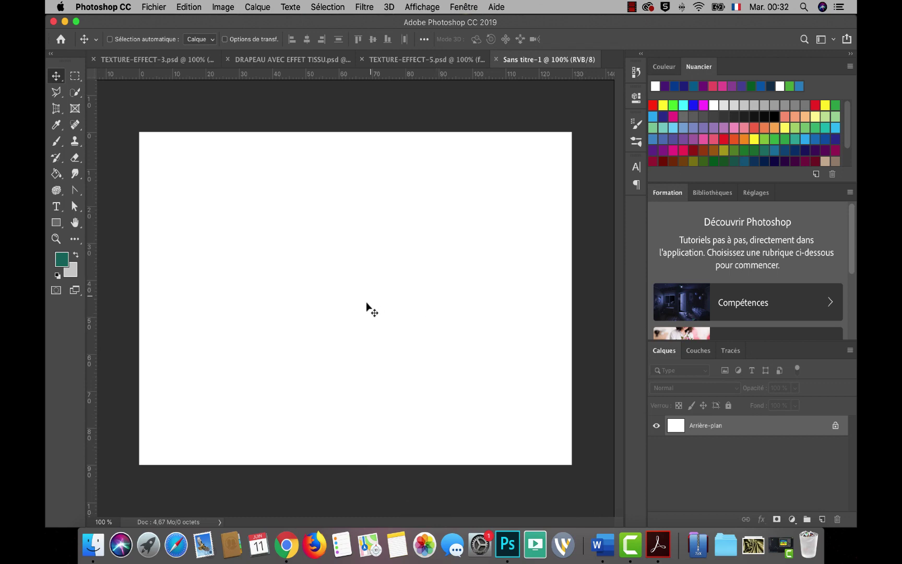
# - Place fabric-540136_1920.jpg as an embedded layer and scale it up to fill the canvas
pyautogui.click(154, 7)
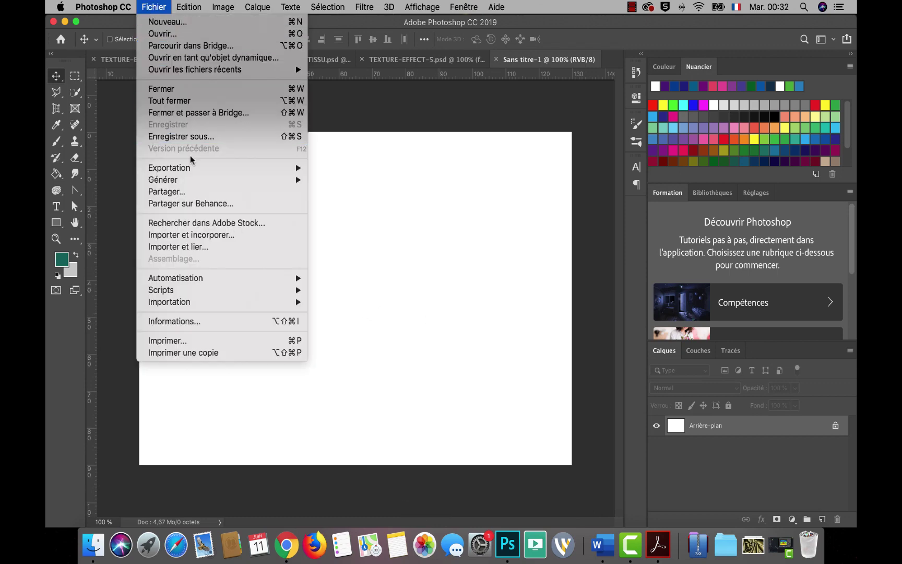
pyautogui.click(214, 236)
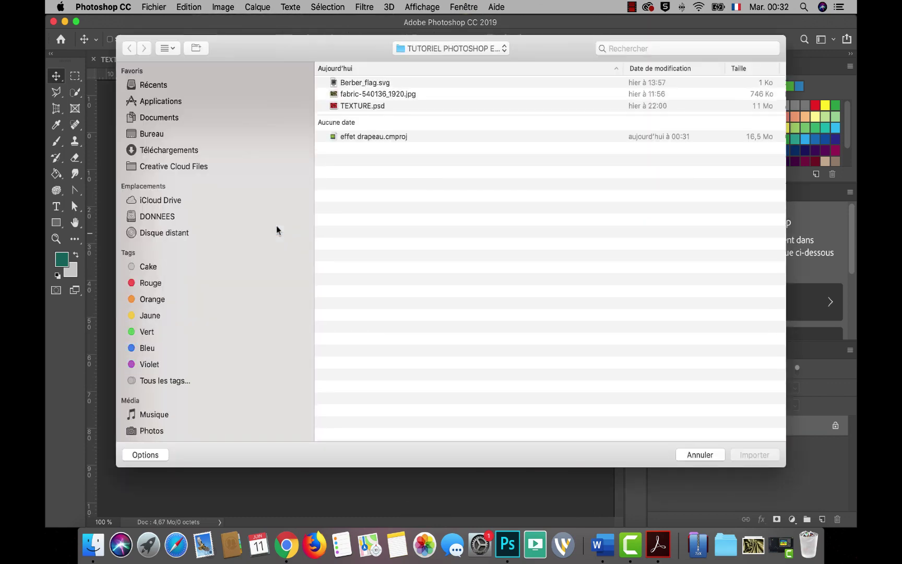
pyautogui.click(364, 98)
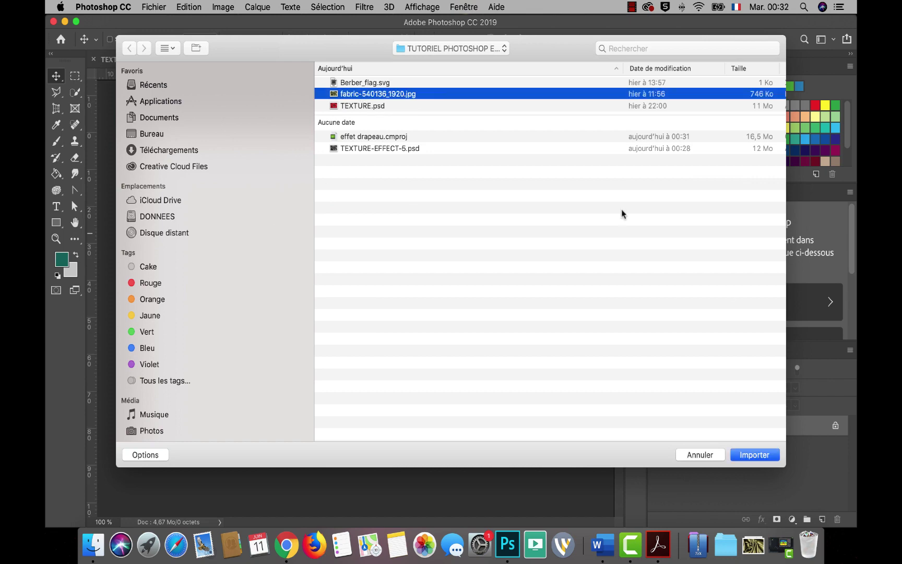
pyautogui.click(752, 456)
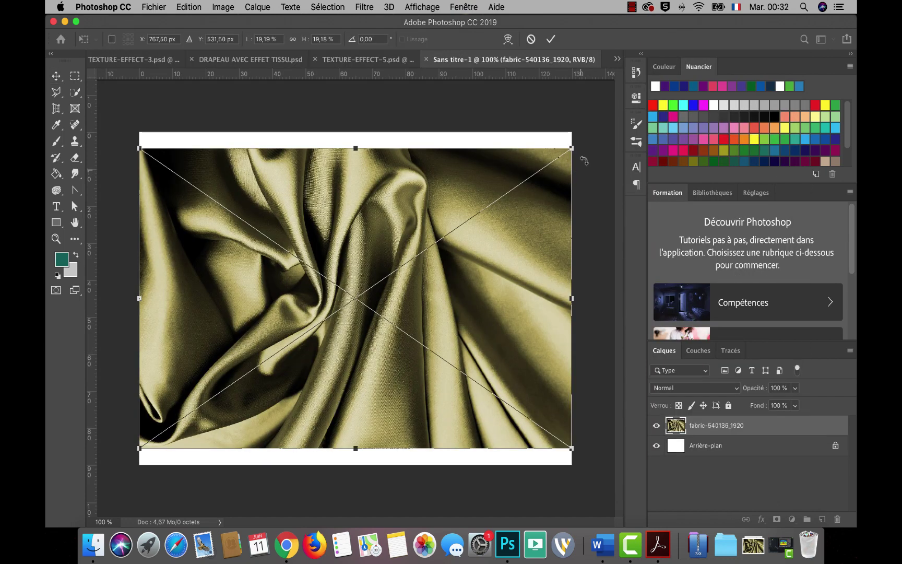
pyautogui.moveTo(572, 149); pyautogui.dragTo(612, 121)
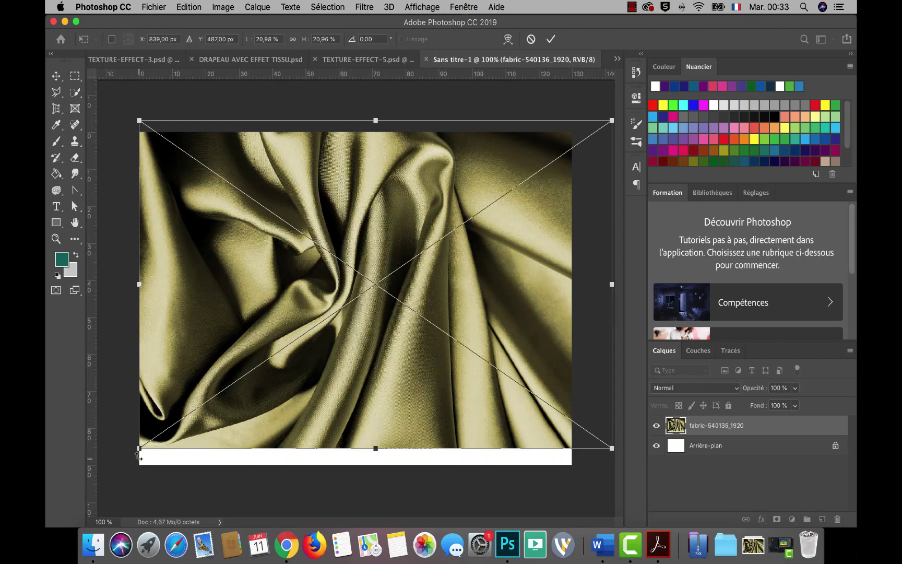
pyautogui.moveTo(138, 449); pyautogui.dragTo(99, 476)
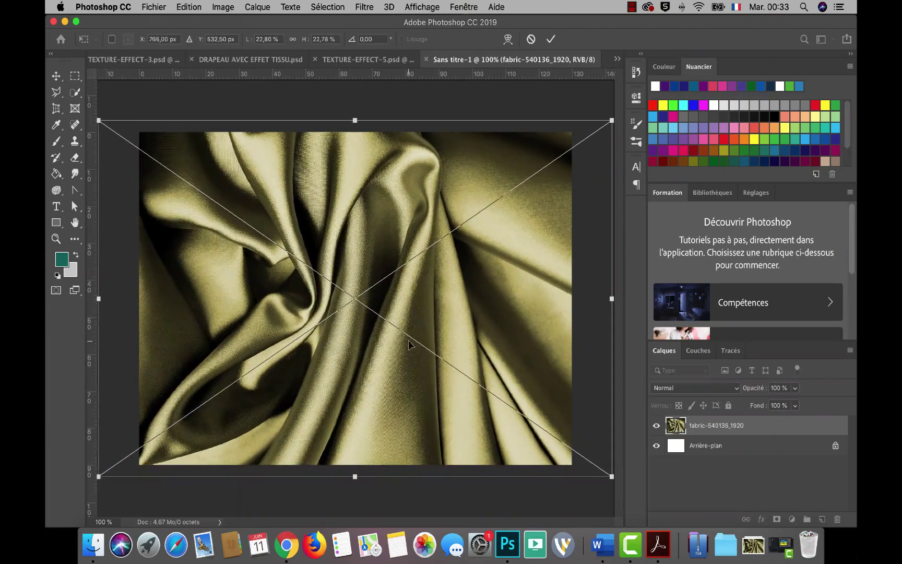
pyautogui.click(551, 39)
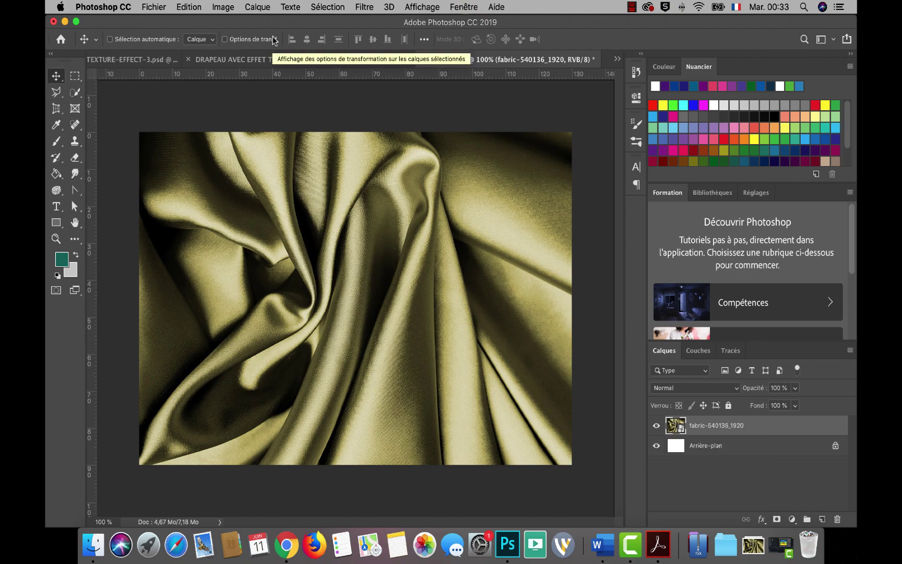
# - Rasterize the fabric-540136_1920 layer and desaturate it to black and white
pyautogui.click(225, 8)
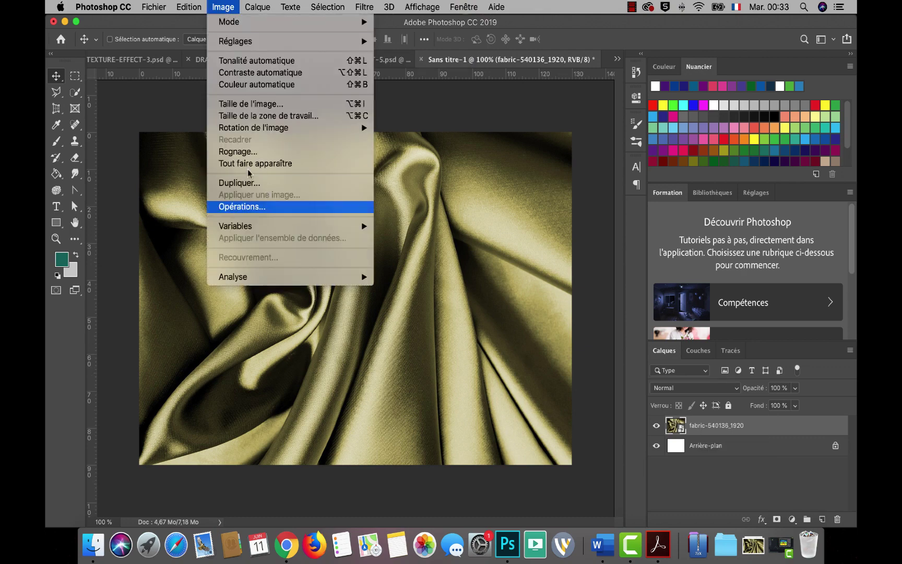
pyautogui.moveTo(236, 41)
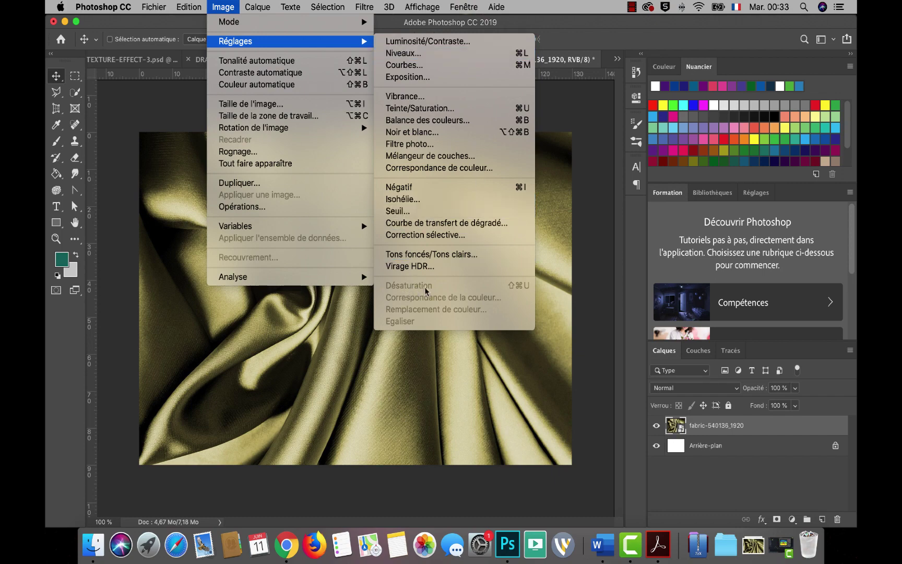
pyautogui.rightClick(728, 427)
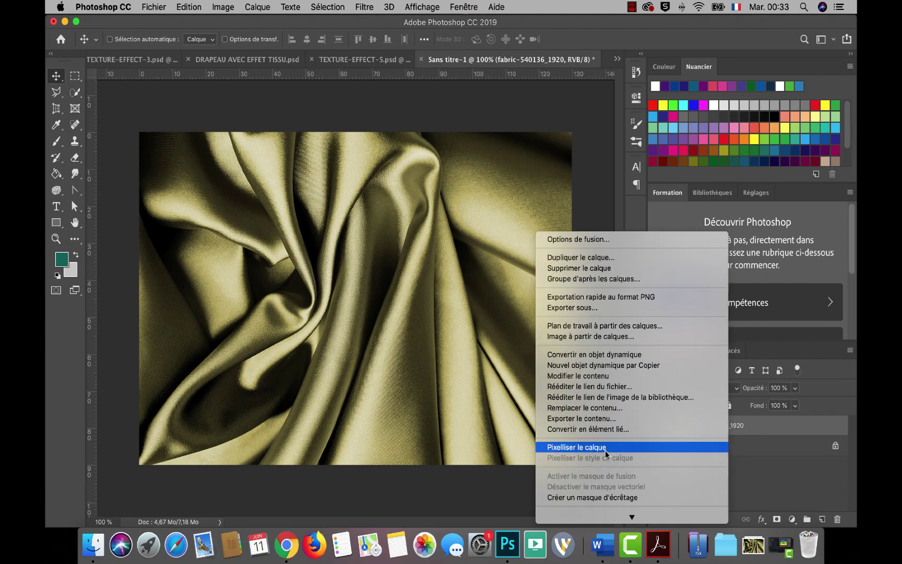
pyautogui.click(606, 451)
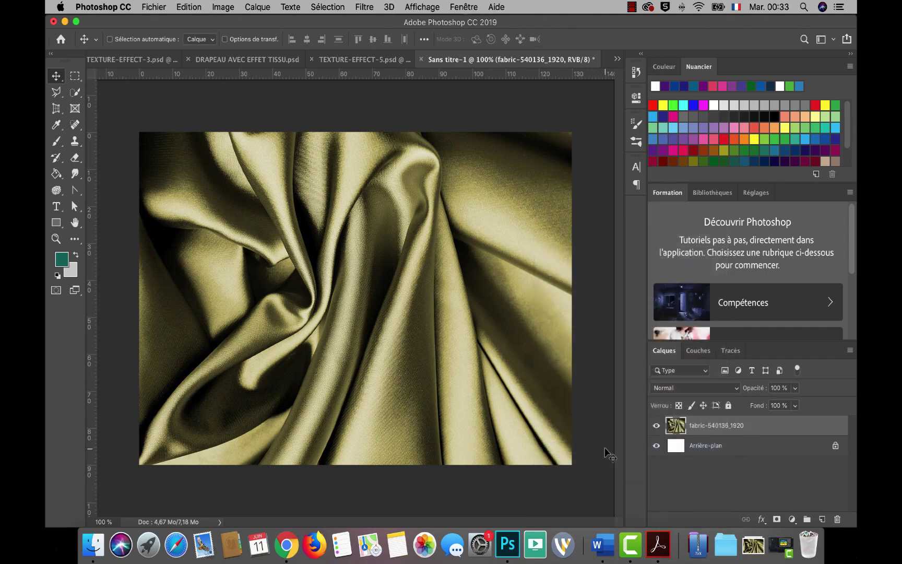
pyautogui.click(224, 8)
pyautogui.moveTo(235, 40)
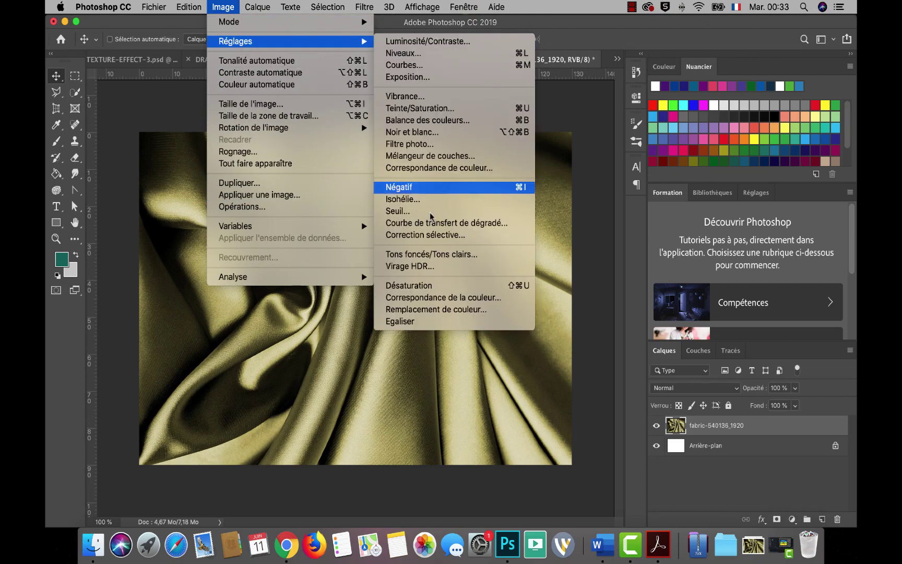
pyautogui.click(407, 286)
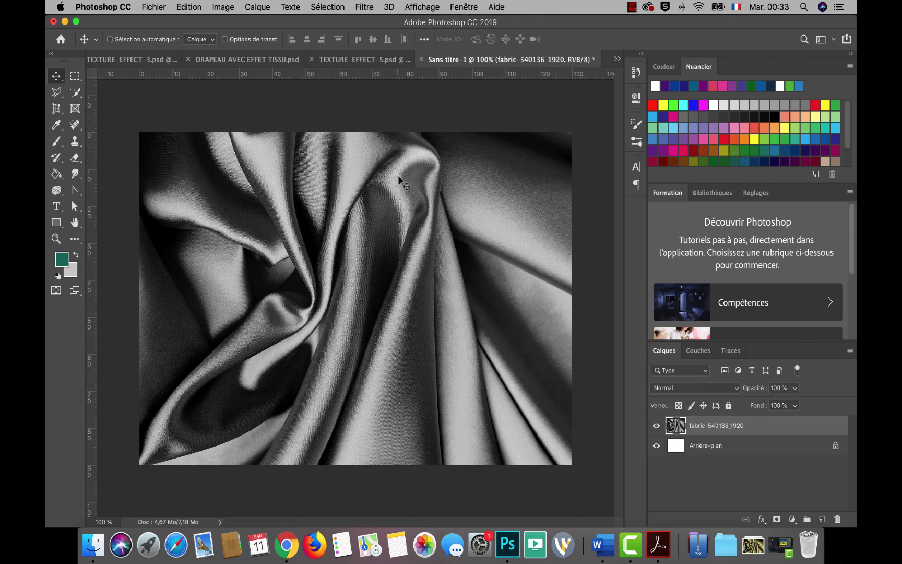
# - Apply a Gaussian Blur with a 3.7-pixel radius to the grey fabric layer
pyautogui.click(364, 7)
pyautogui.moveTo(394, 192)
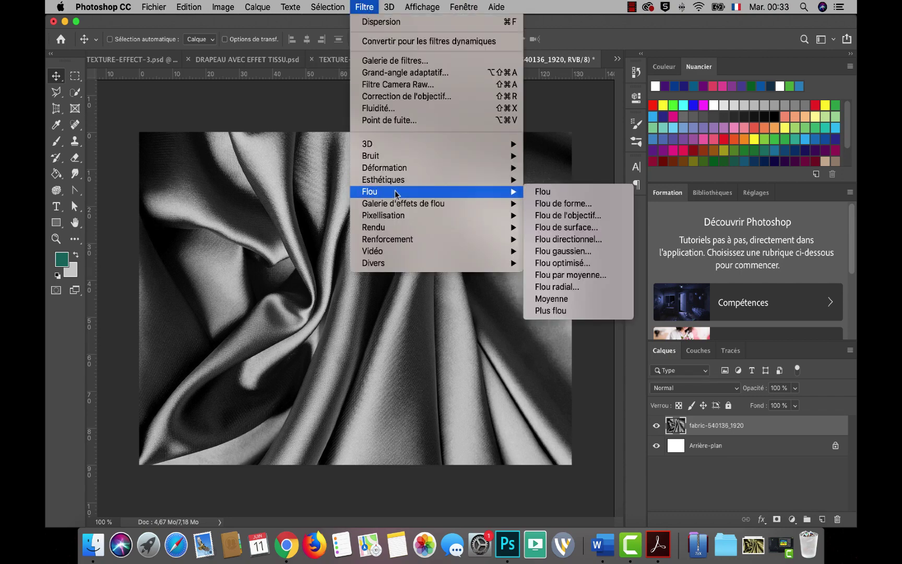
pyautogui.click(559, 252)
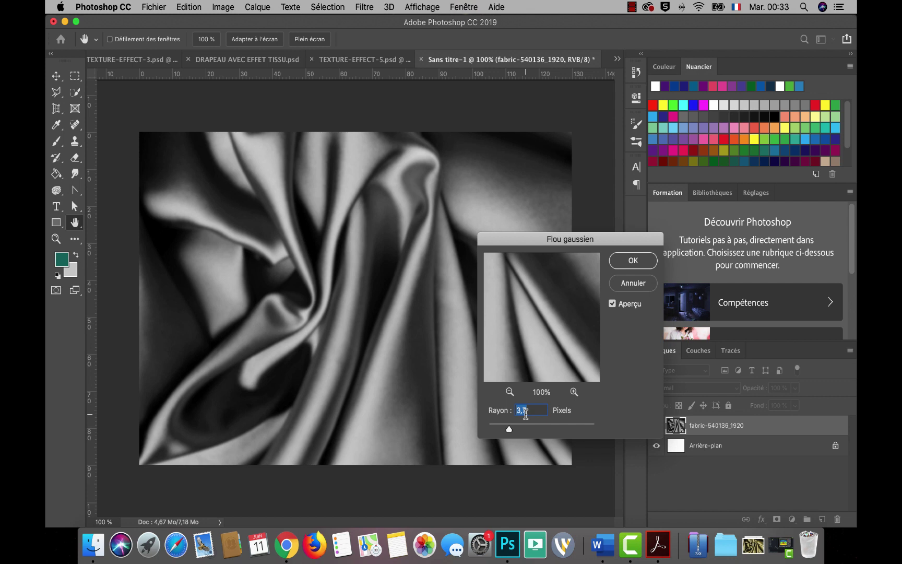
pyautogui.click(633, 261)
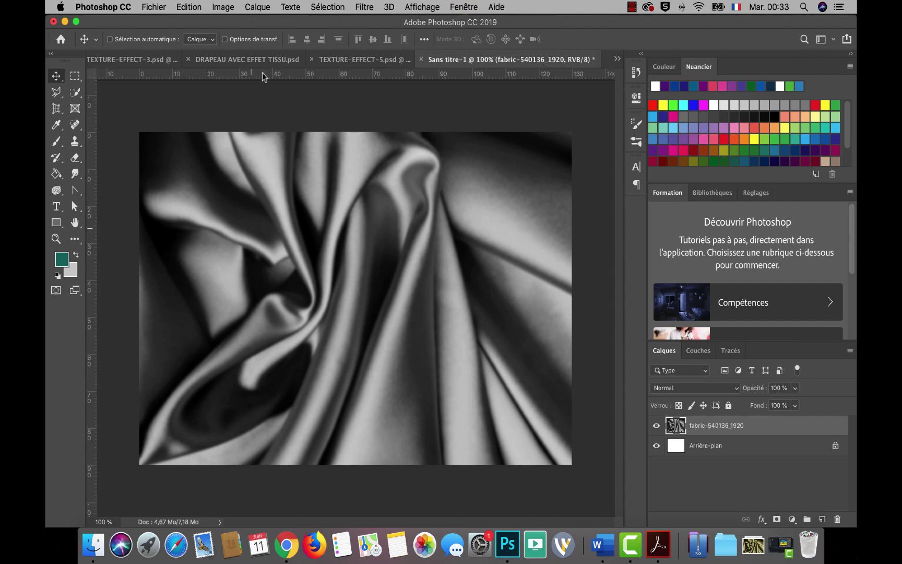
pyautogui.click(154, 7)
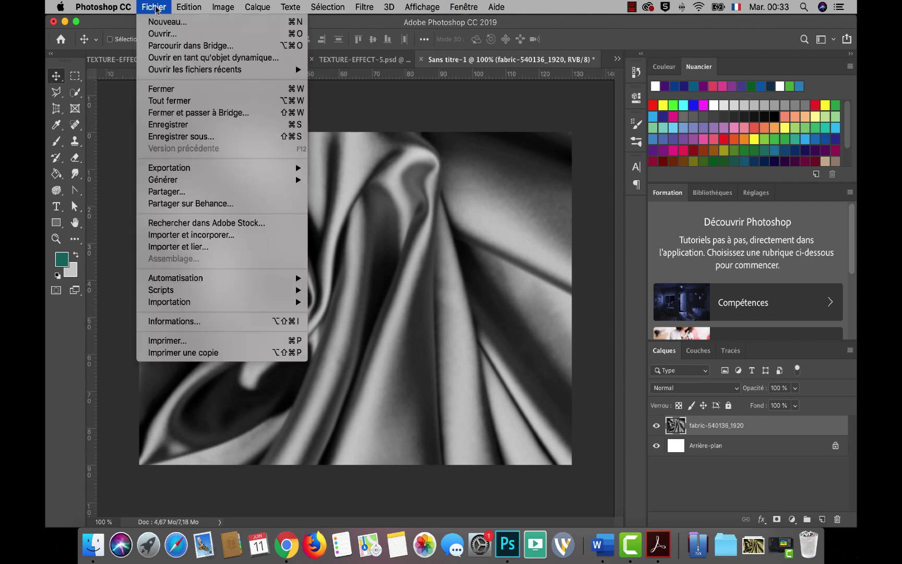
# - Place Berber_flag.svg as an embedded layer and enlarge it to cover the canvas
pyautogui.click(193, 234)
pyautogui.click(347, 84)
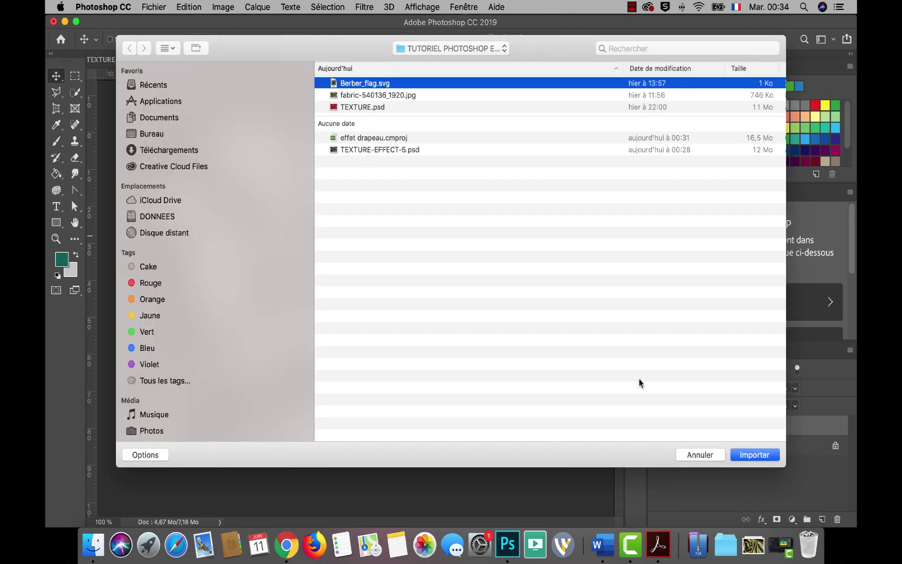
pyautogui.click(755, 453)
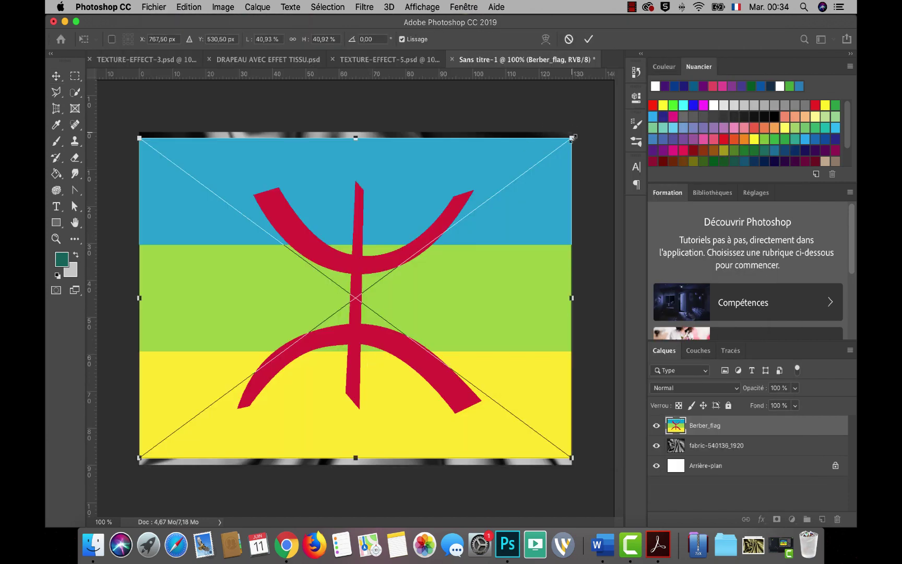
pyautogui.moveTo(571, 138); pyautogui.dragTo(584, 129)
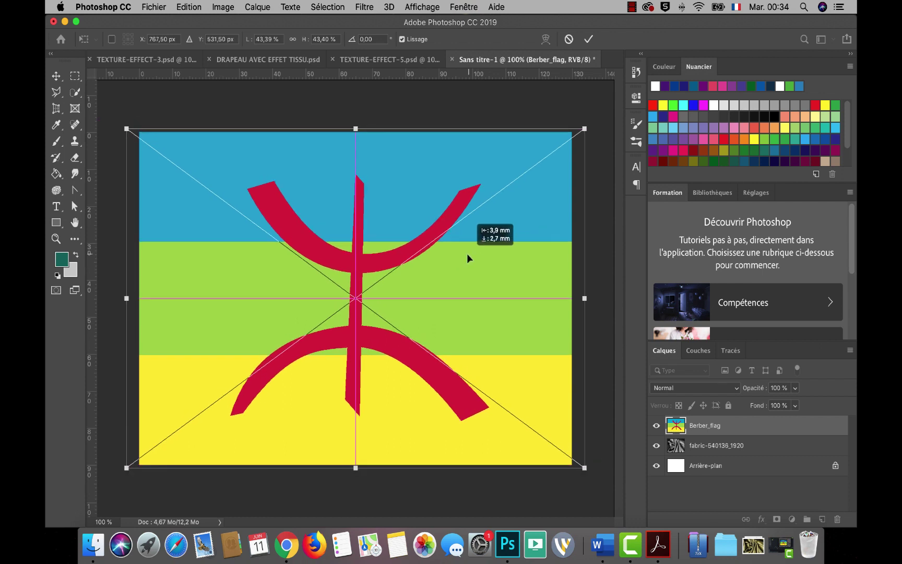
pyautogui.click(588, 39)
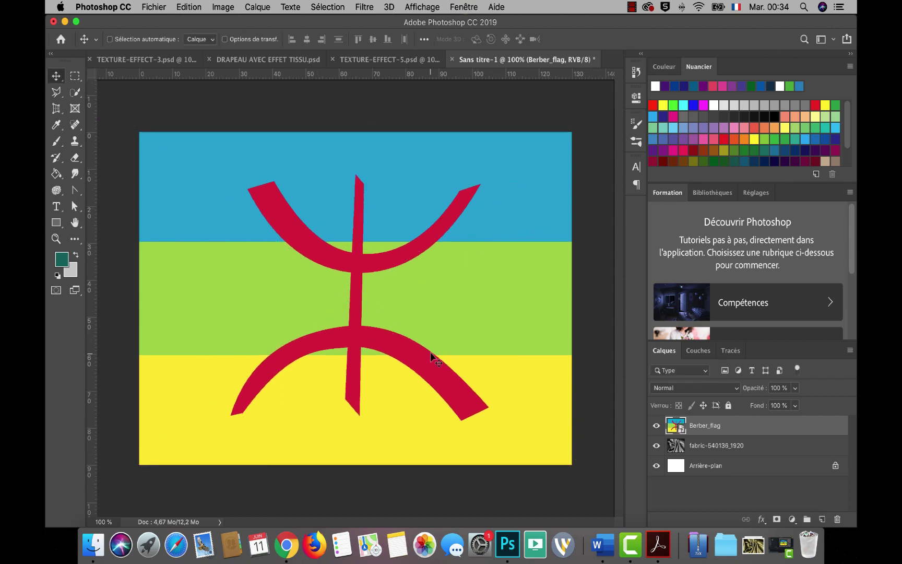
# - Set the Berber_flag layer's blend mode to Hard Light (Lumière crue), then select the fabric layer
pyautogui.click(737, 389)
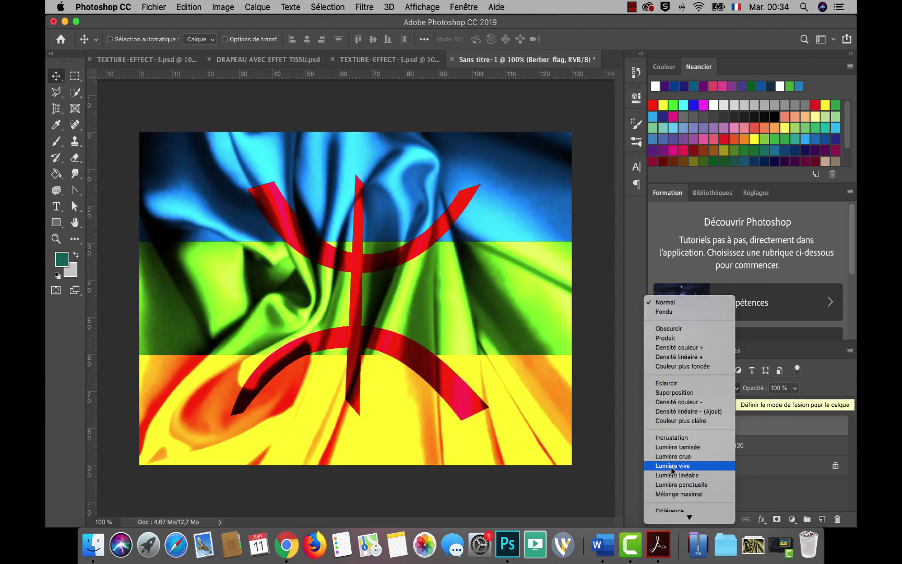
pyautogui.click(675, 457)
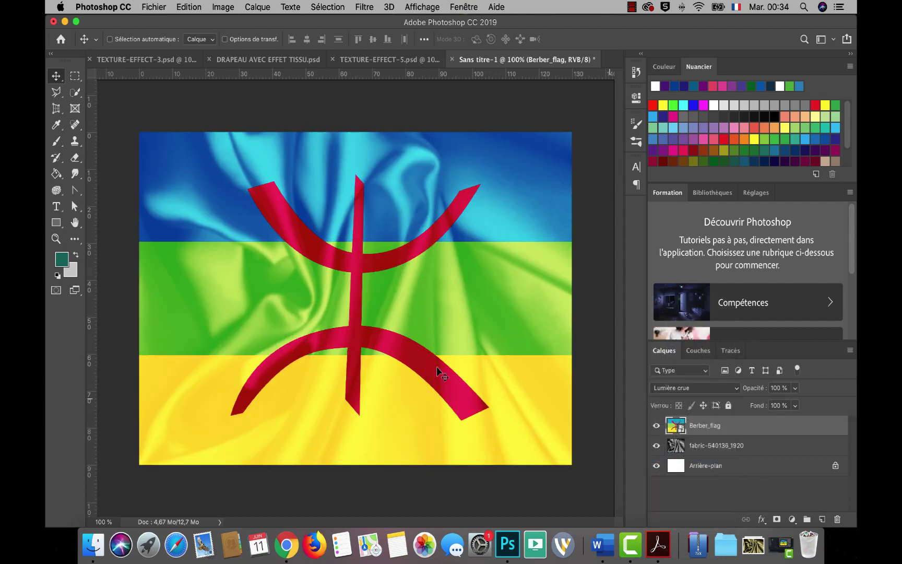
pyautogui.click(709, 449)
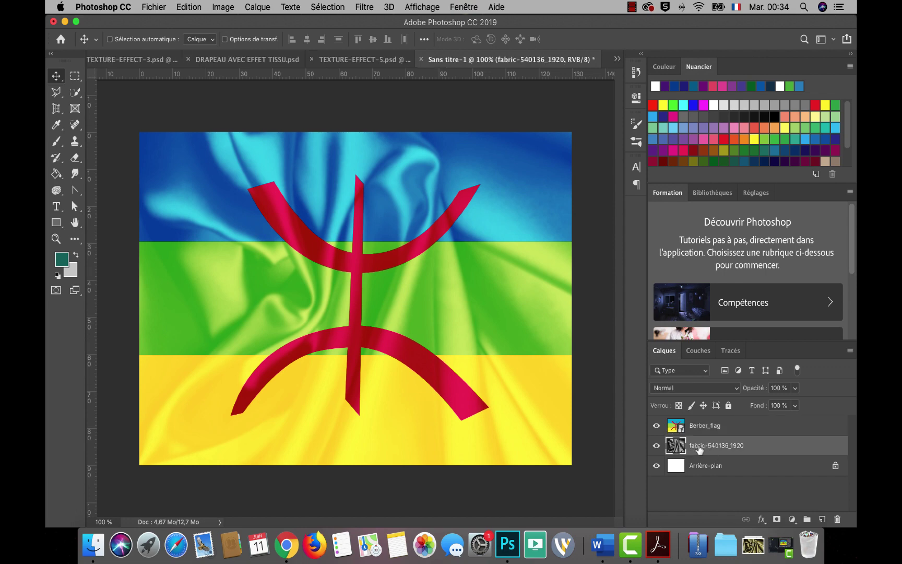
# - Raise the fabric layer's brightness and contrast, then hide the Berber_flag layer
pyautogui.click(223, 7)
pyautogui.moveTo(235, 41)
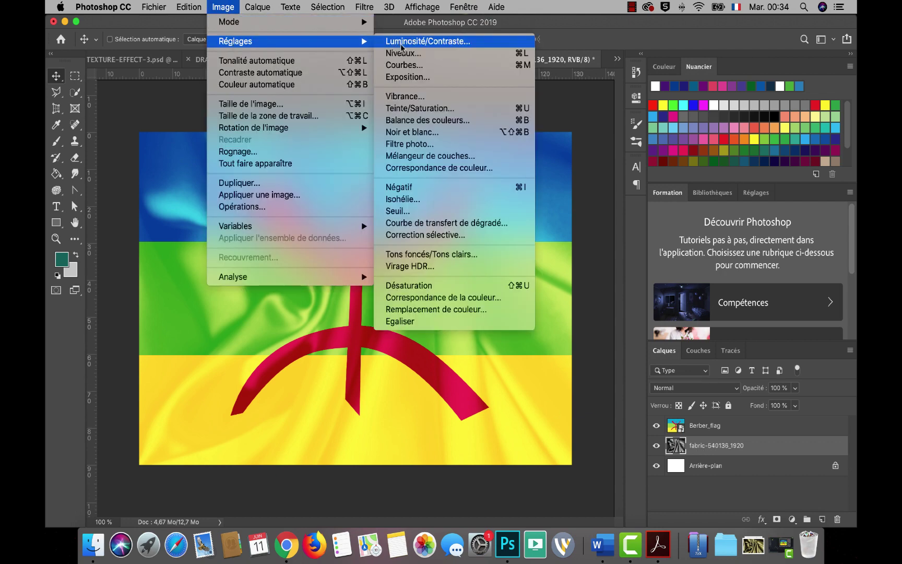
pyautogui.click(417, 95)
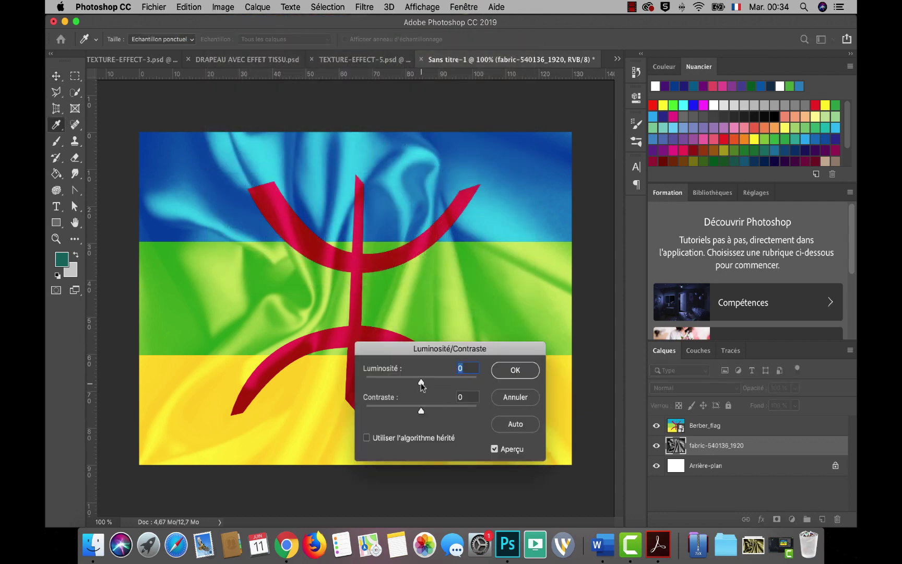
pyautogui.moveTo(422, 383)
pyautogui.mouseDown()
pyautogui.moveTo(437, 383)
pyautogui.moveTo(418, 411)
pyautogui.moveTo(441, 412)
pyautogui.moveTo(441, 383)
pyautogui.moveTo(423, 384)
pyautogui.moveTo(443, 384)
pyautogui.moveTo(425, 384)
pyautogui.mouseUp()
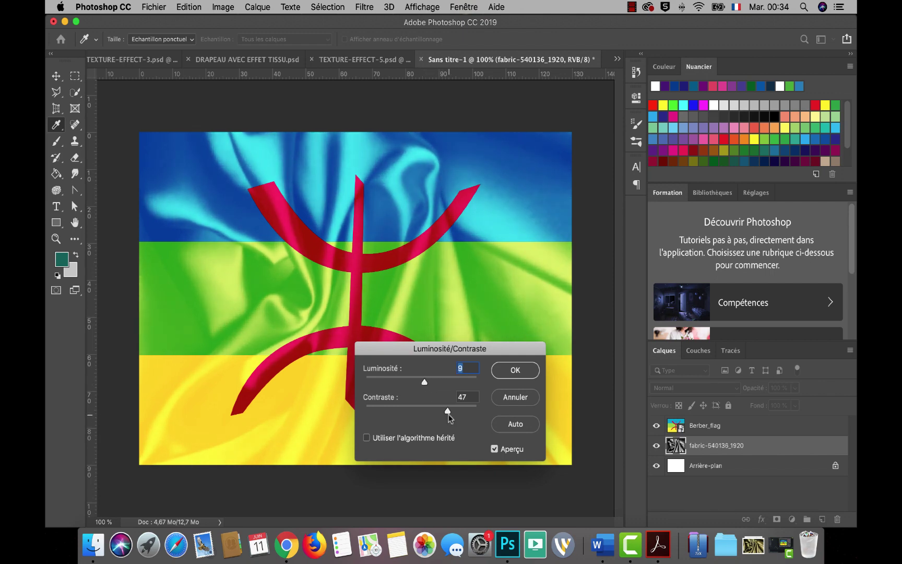
pyautogui.click(504, 374)
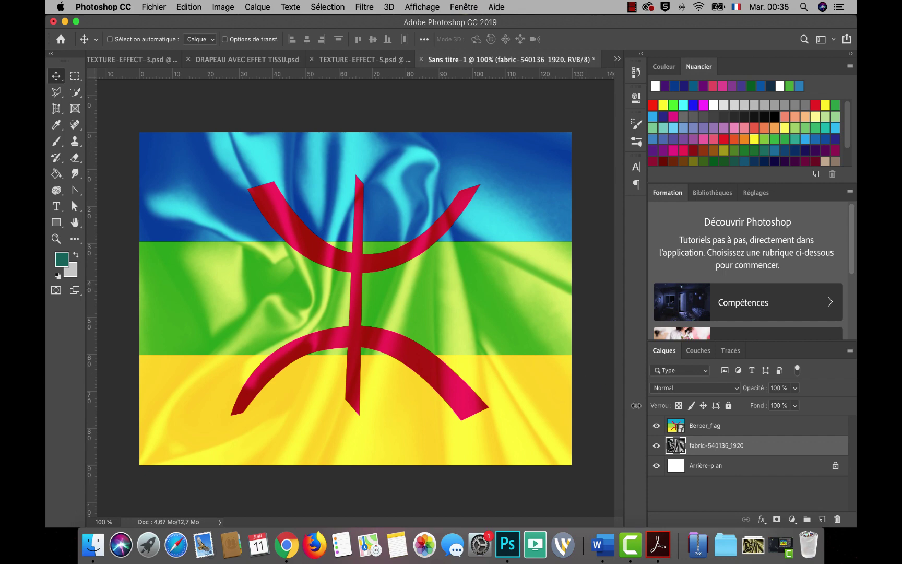
pyautogui.click(657, 428)
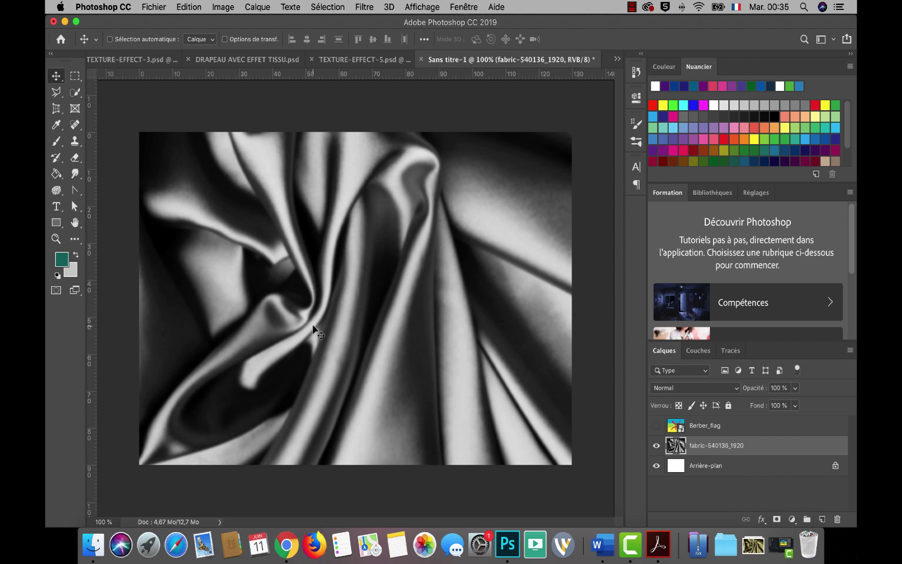
# - Save the document in Photoshop format as TEXTURE-EFFECT-6.psd
pyautogui.click(154, 7)
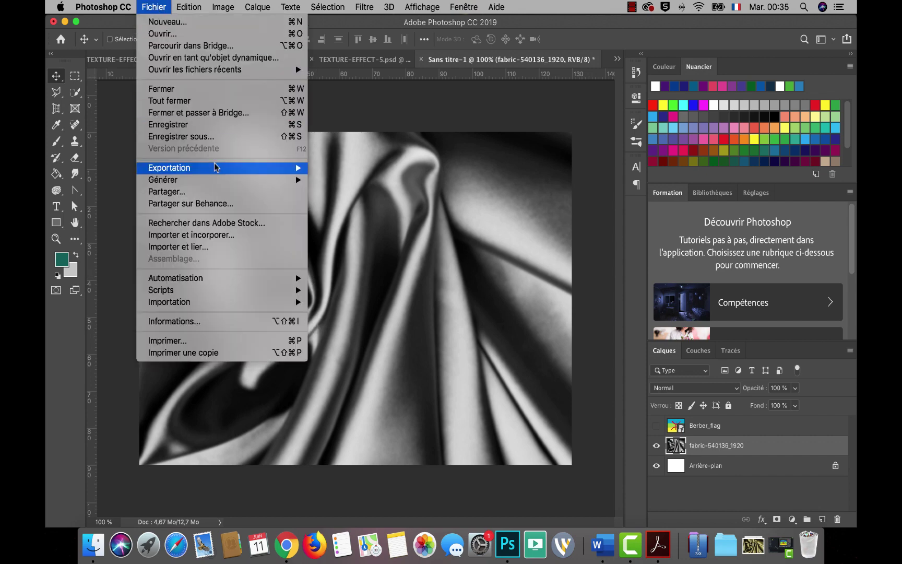
pyautogui.click(205, 135)
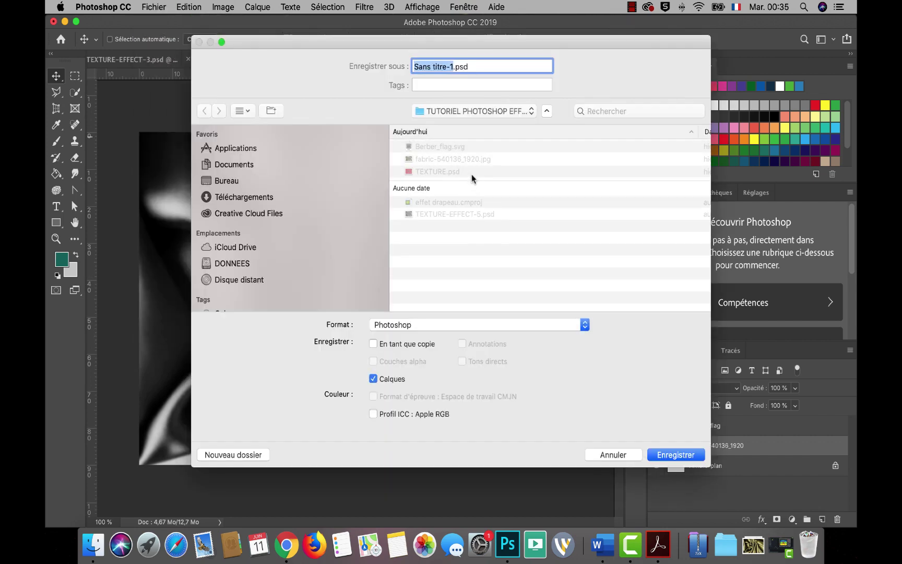
pyautogui.click(456, 214)
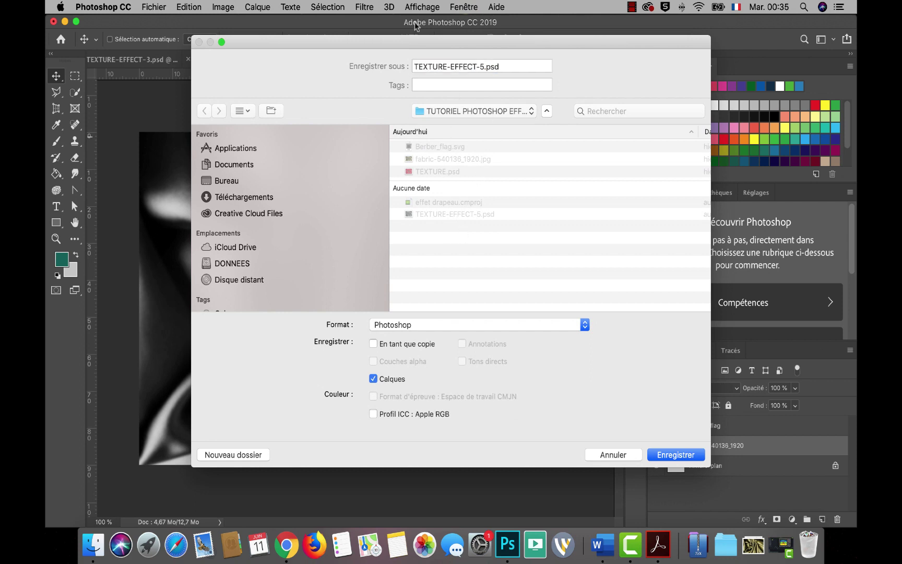
pyautogui.moveTo(485, 66)
pyautogui.mouseDown()
pyautogui.moveTo(453, 67)
pyautogui.moveTo(480, 66)
pyautogui.mouseUp()
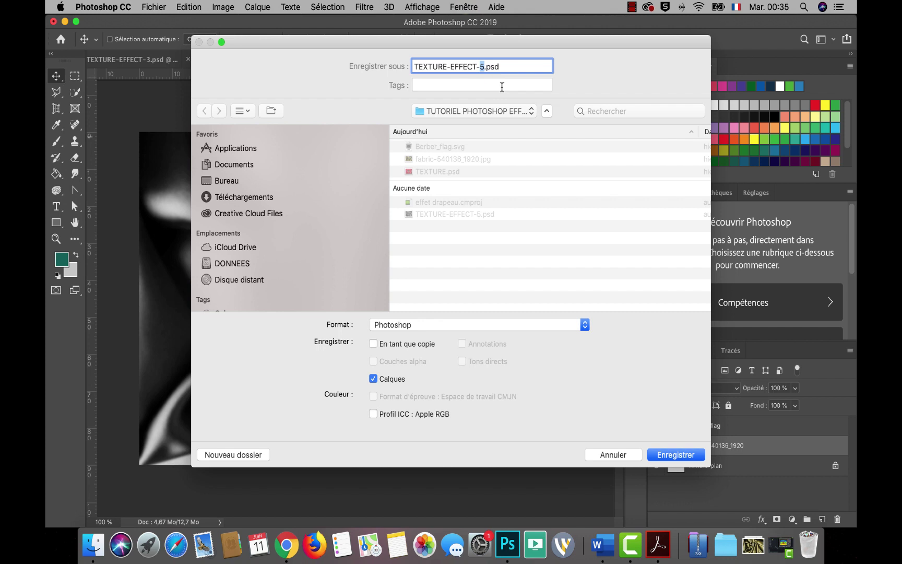
pyautogui.write('6')
pyautogui.click(677, 454)
pyautogui.click(622, 217)
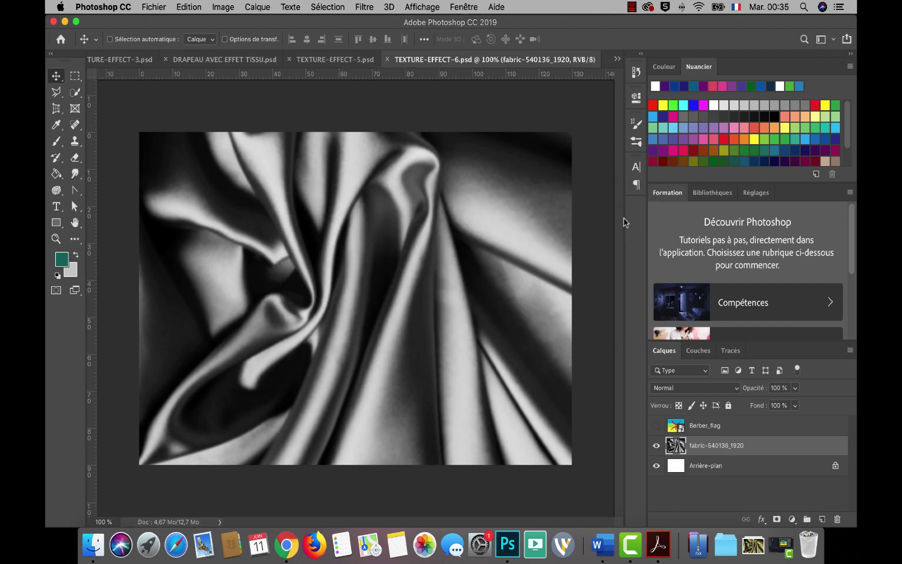
# - Show and select Berber_flag, then apply Dispersion with TEXTURE-EFFECT-6.psd as the displacement map
pyautogui.click(657, 426)
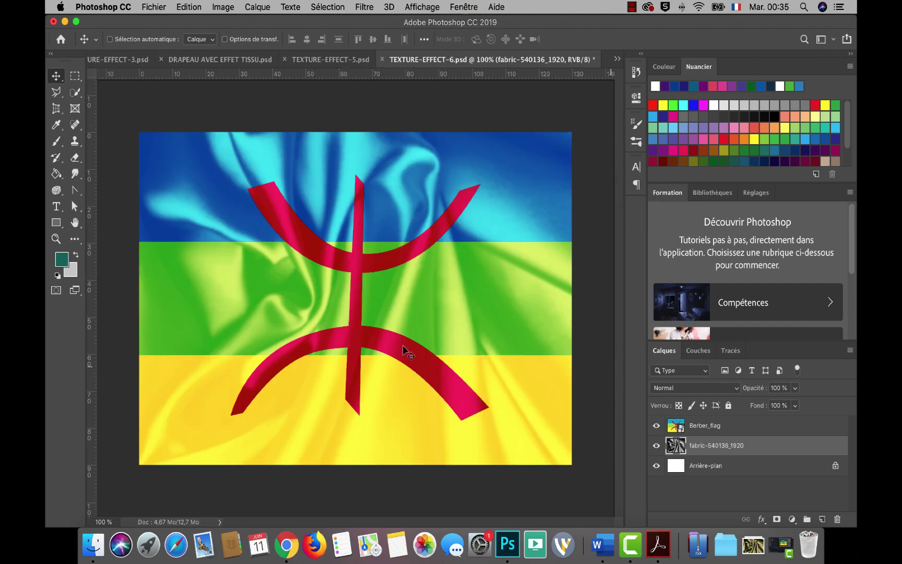
pyautogui.click(706, 427)
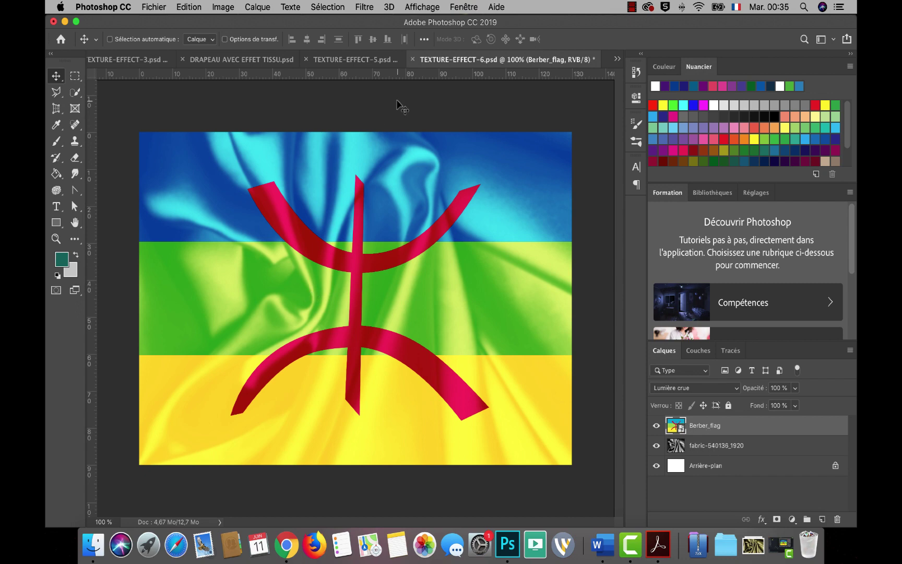
pyautogui.click(360, 8)
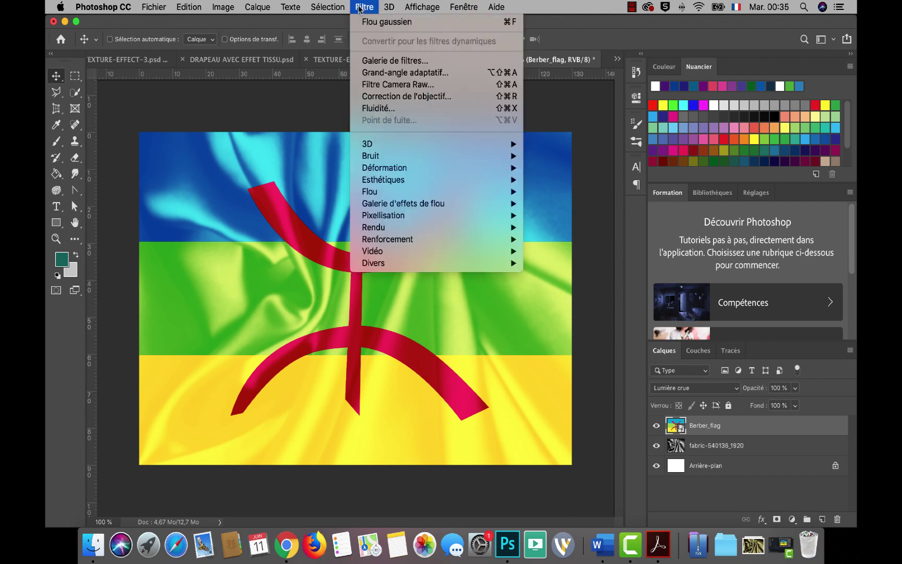
pyautogui.moveTo(384, 168)
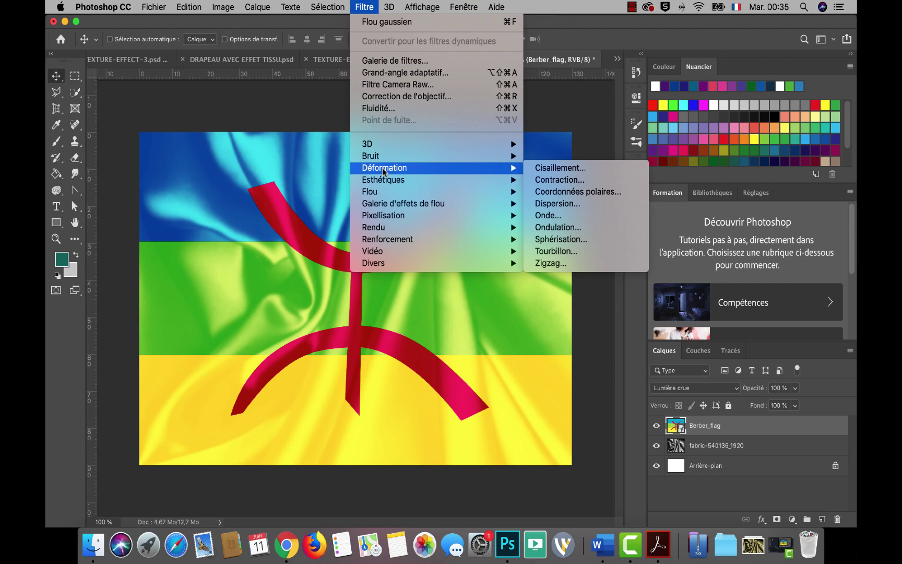
pyautogui.click(553, 205)
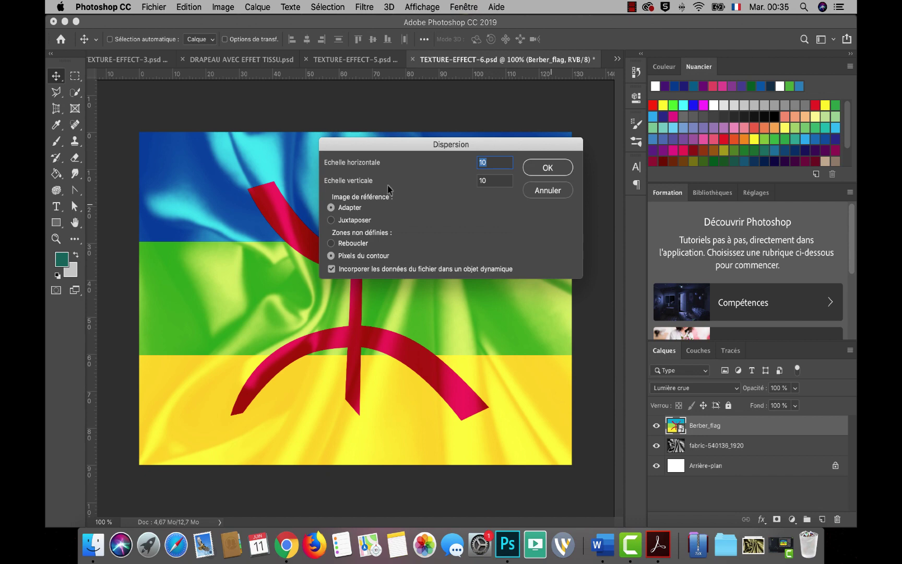
pyautogui.click(538, 168)
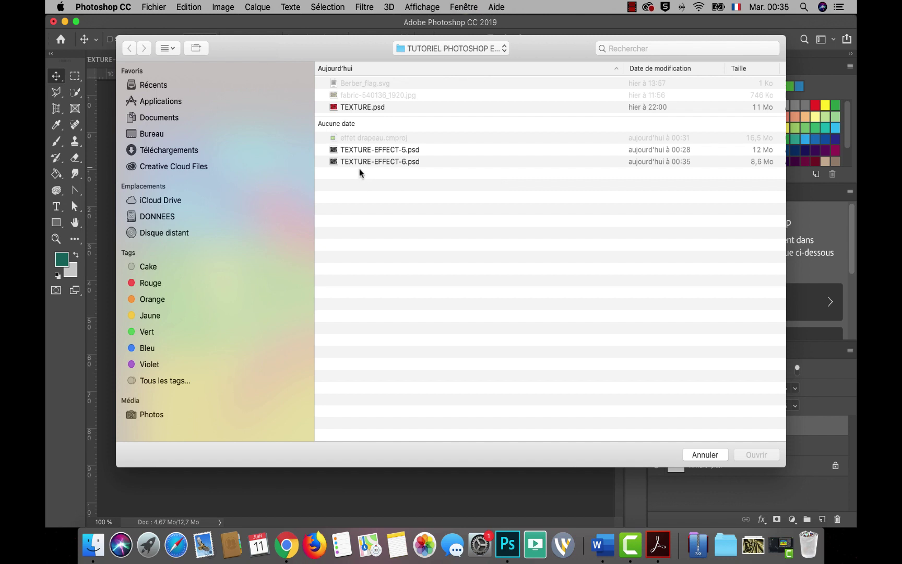
pyautogui.click(403, 162)
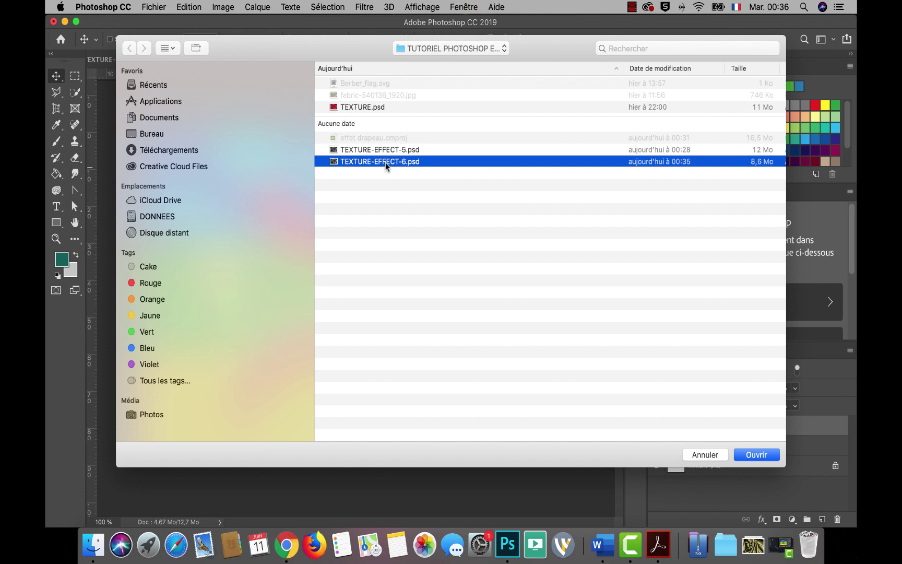
pyautogui.click(741, 454)
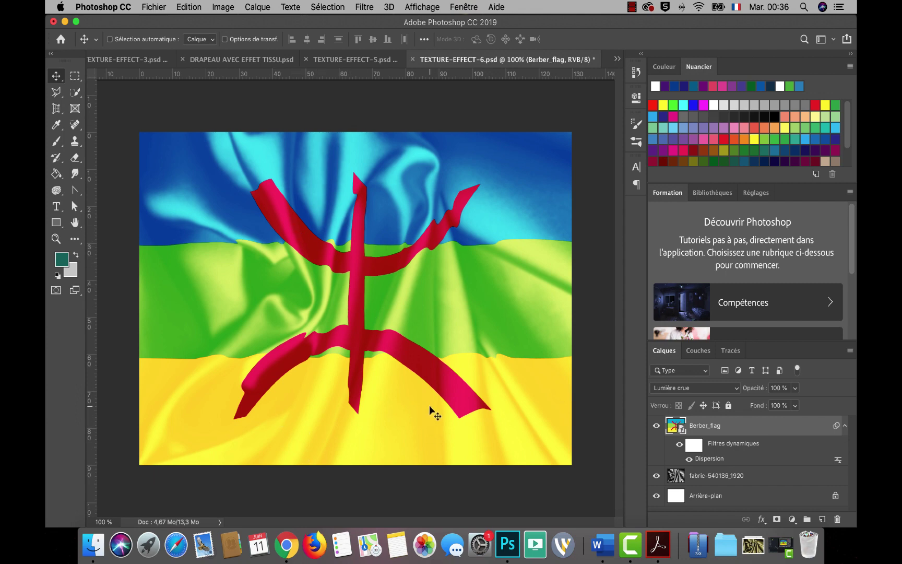
# - Desaturate the fabric layer to grey via Désaturation, then select the Berber_flag layer
pyautogui.click(715, 477)
pyautogui.click(656, 425)
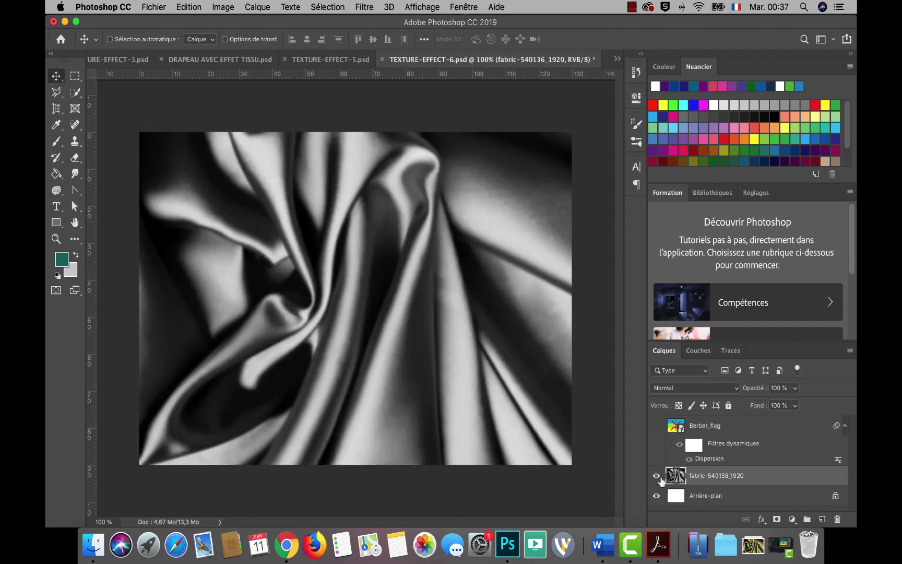
pyautogui.click(656, 426)
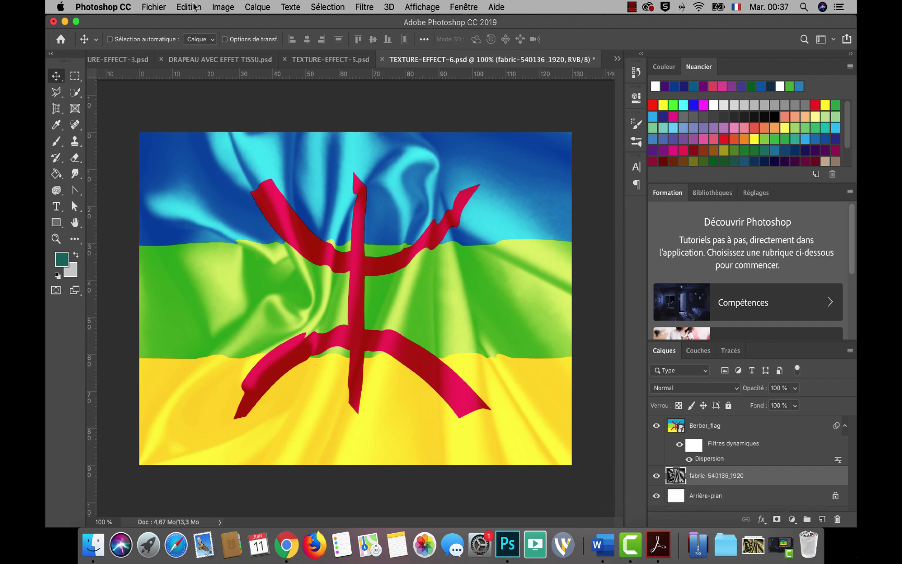
pyautogui.click(223, 8)
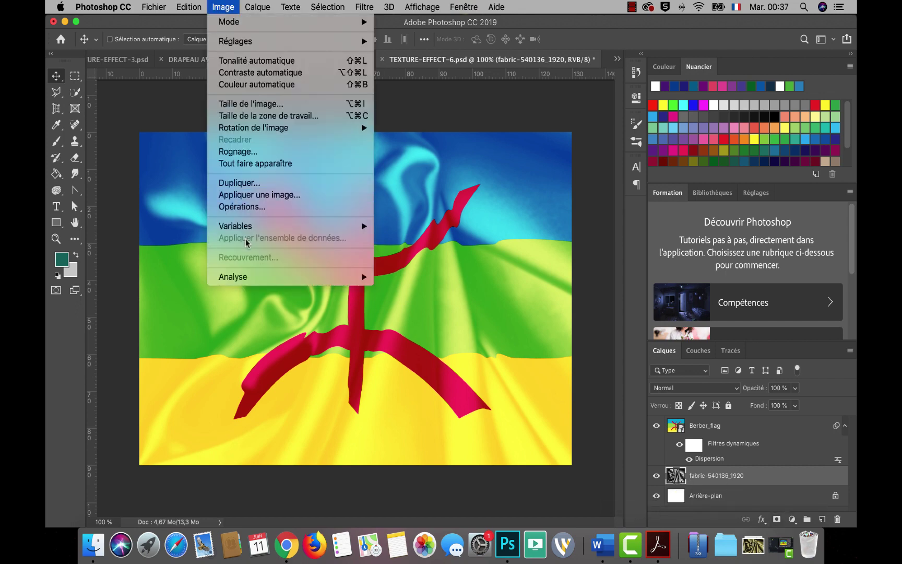
pyautogui.moveTo(235, 41)
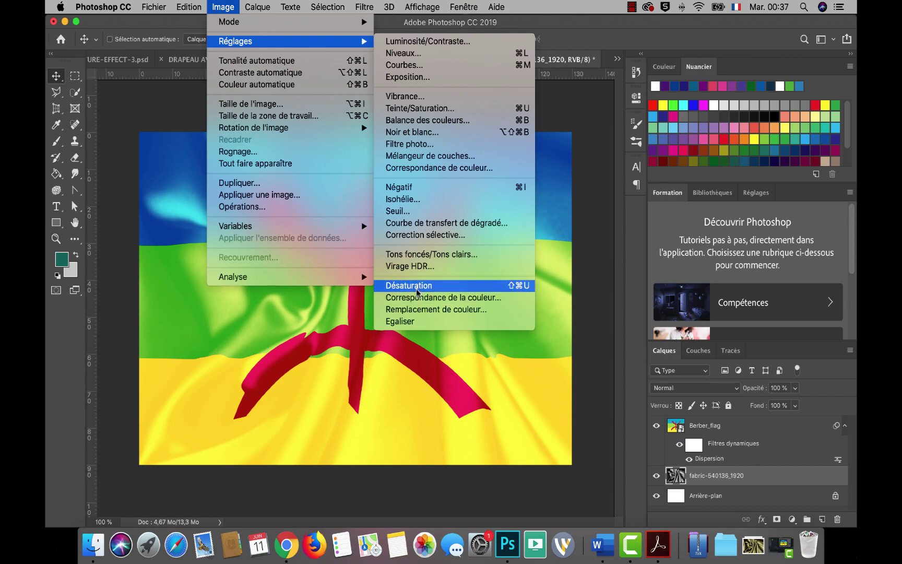
pyautogui.click(417, 291)
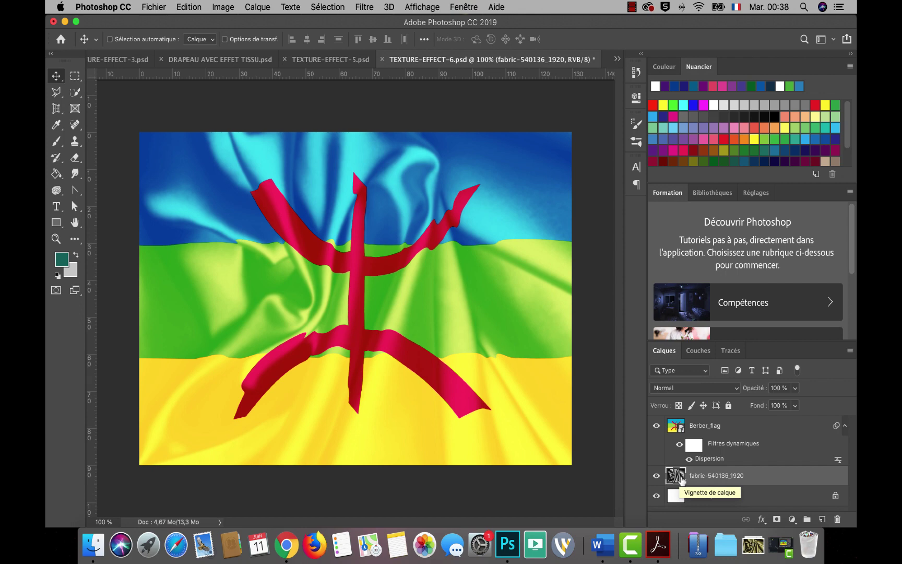
pyautogui.click(695, 429)
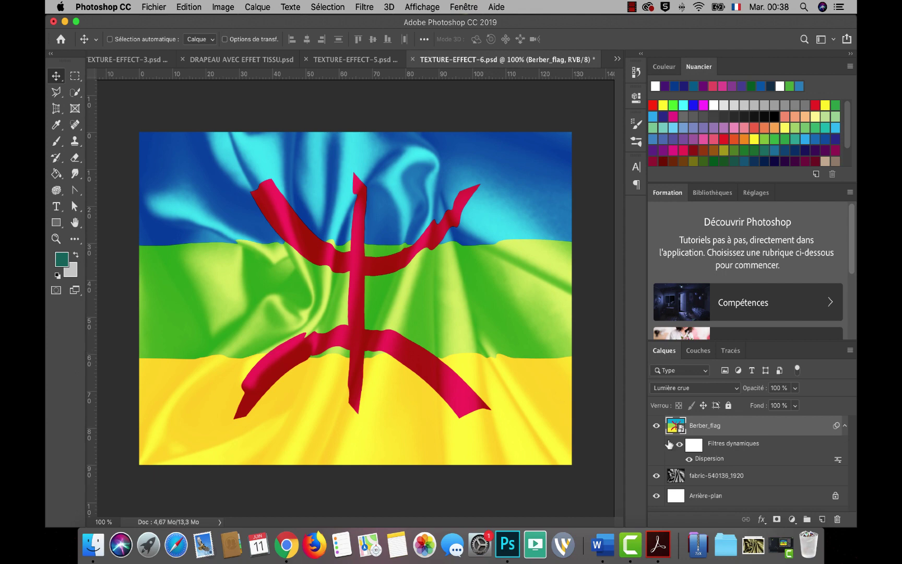
# - View the grey fabric alone, then show the Berber flag again and select its layer
pyautogui.click(656, 426)
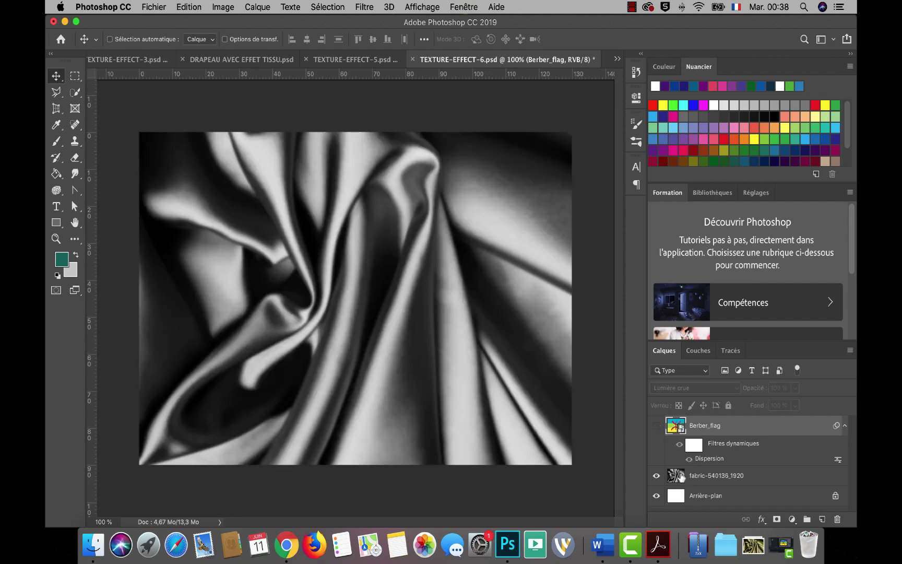
pyautogui.click(712, 479)
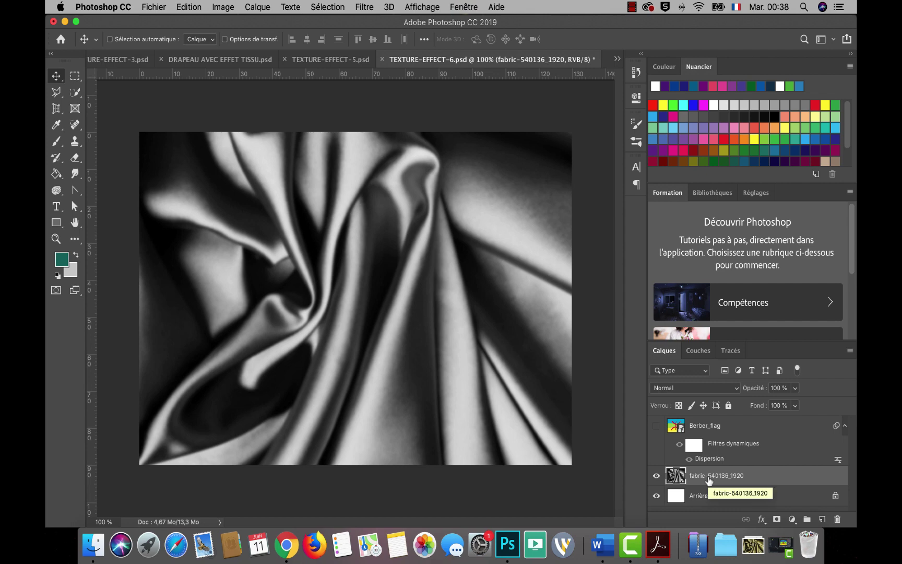
pyautogui.click(656, 426)
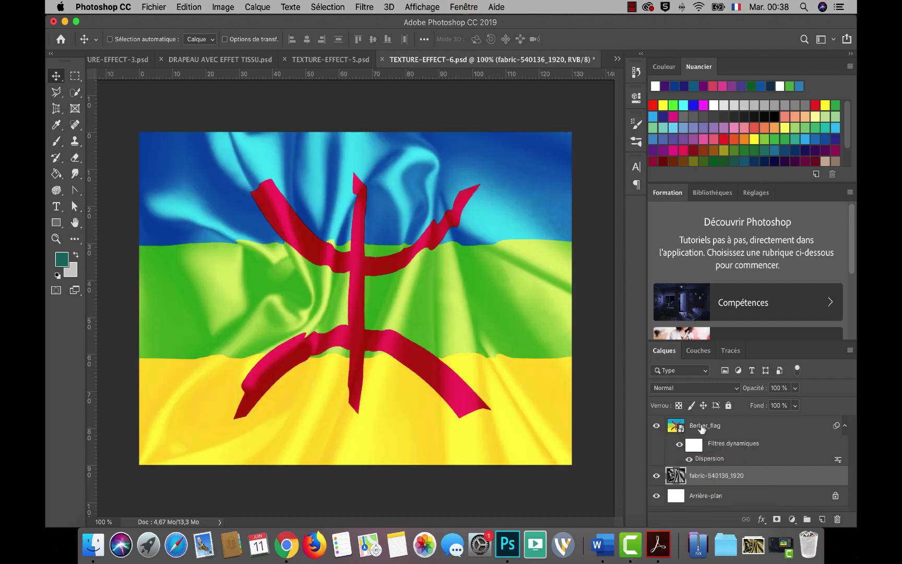
pyautogui.click(696, 427)
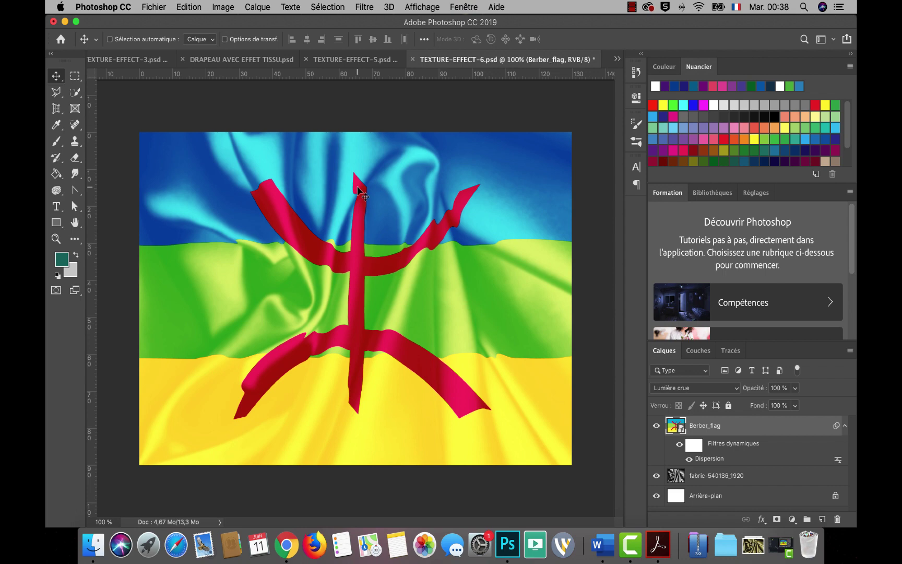
# - Try a second Dispersion pass using TEXTURE-EFFECT-6.psd as the map, then undo it
pyautogui.click(365, 7)
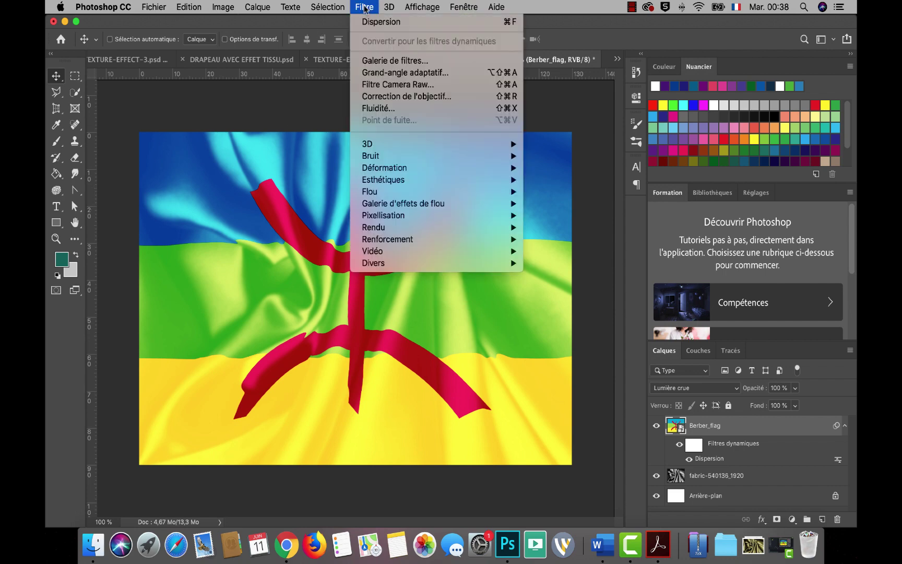
pyautogui.moveTo(384, 168)
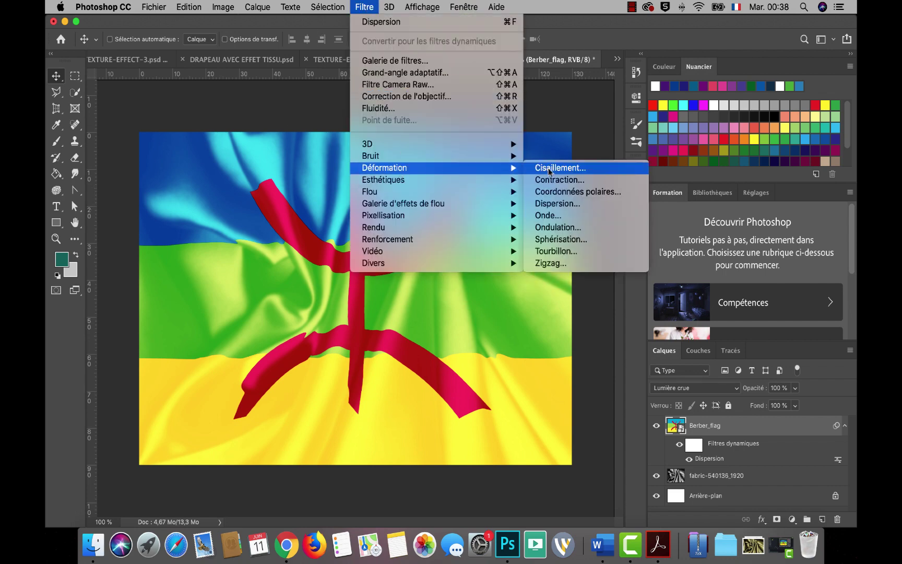
pyautogui.click(564, 204)
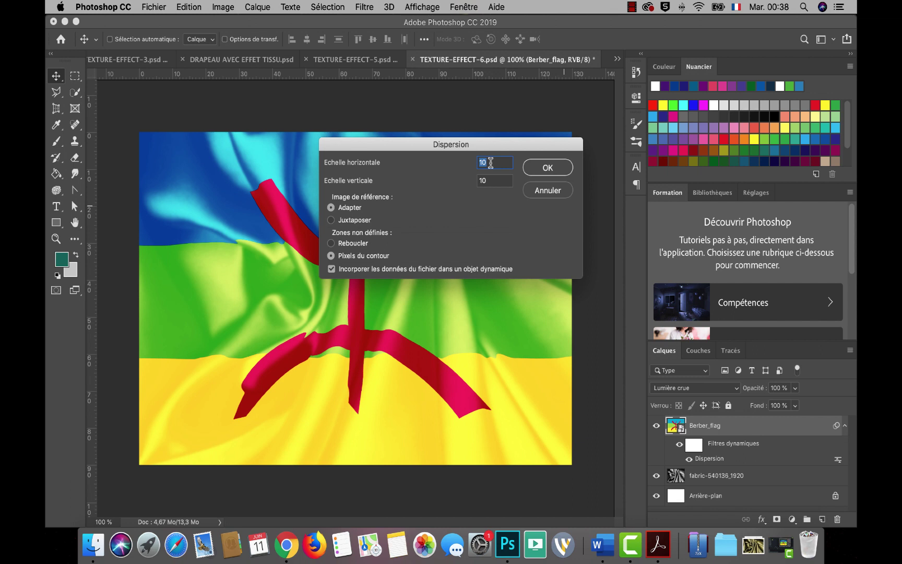
pyautogui.click(552, 168)
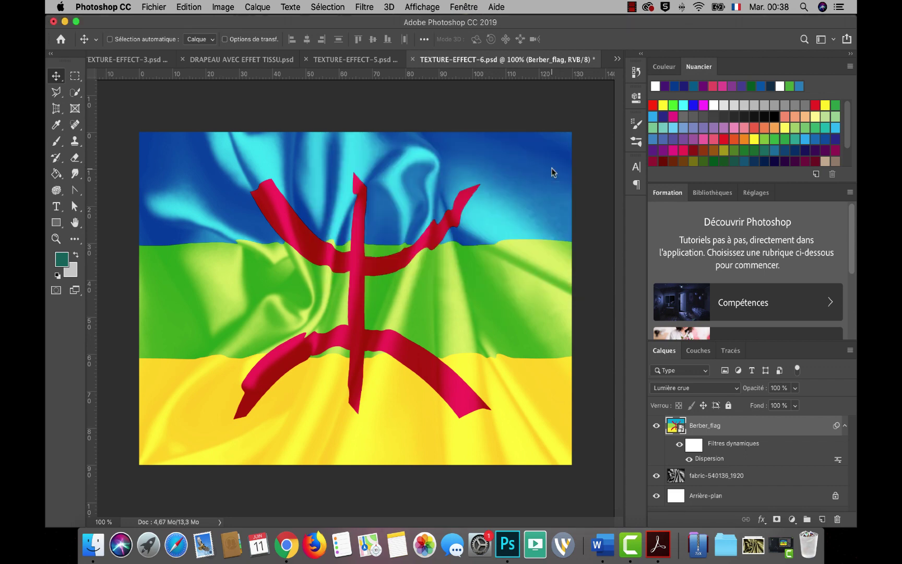
pyautogui.click(373, 163)
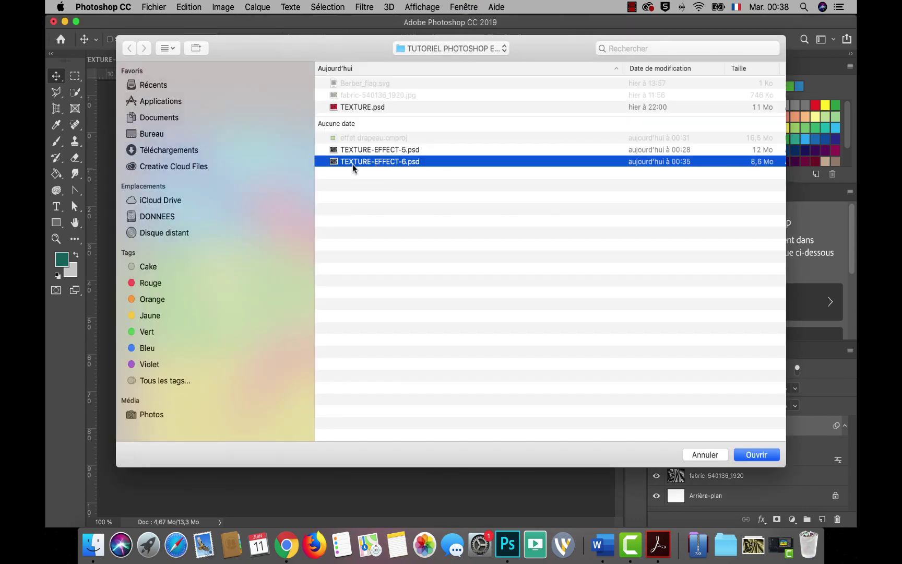
pyautogui.click(758, 456)
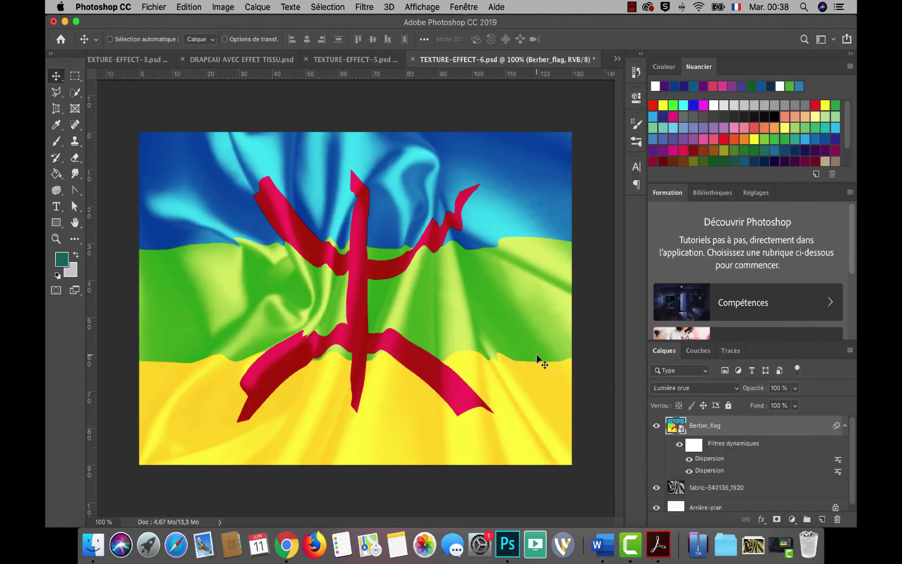
pyautogui.press('super+z')
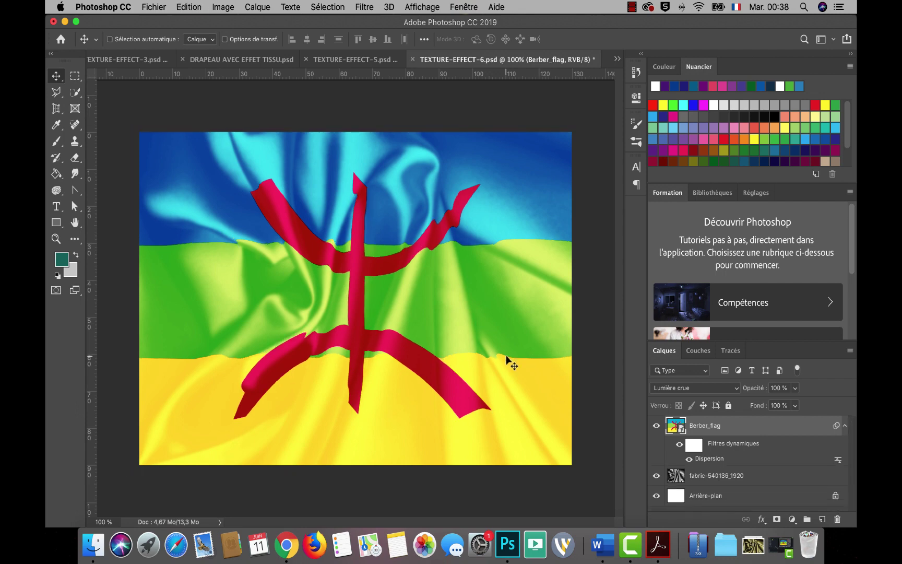